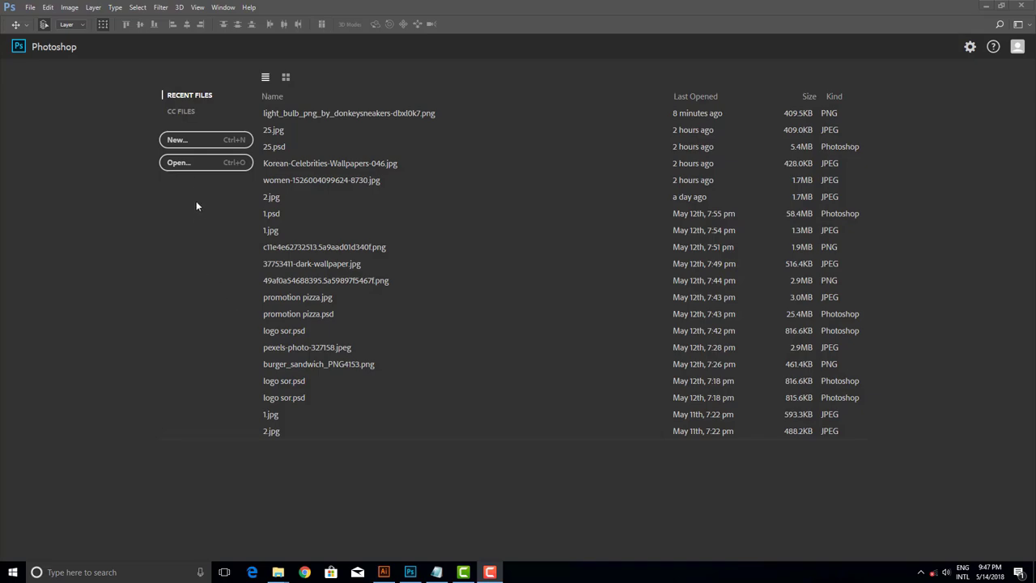
- Open the light bulb PNG image
left_click(194, 162)
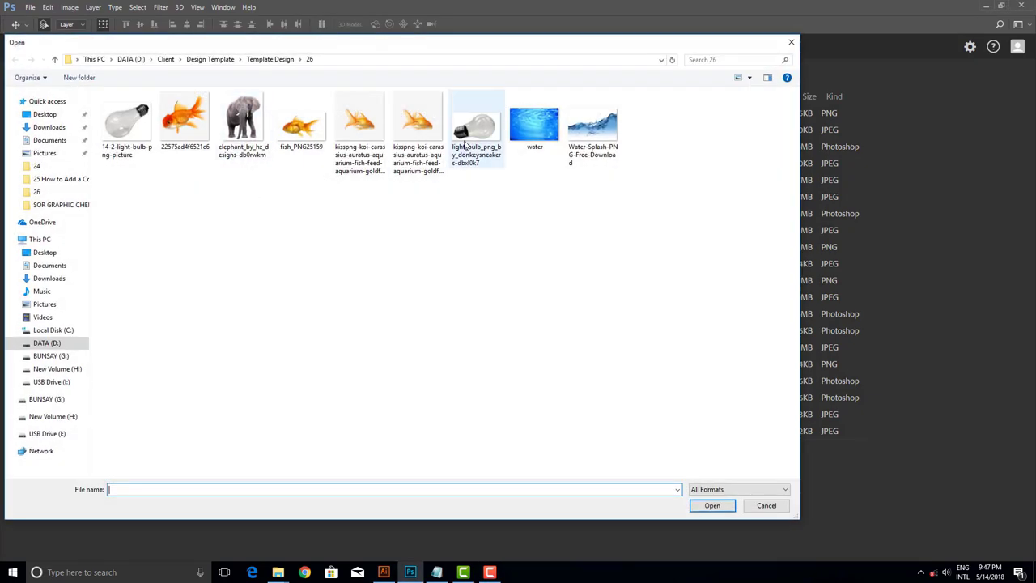
left_click(476, 130)
left_click(703, 506)
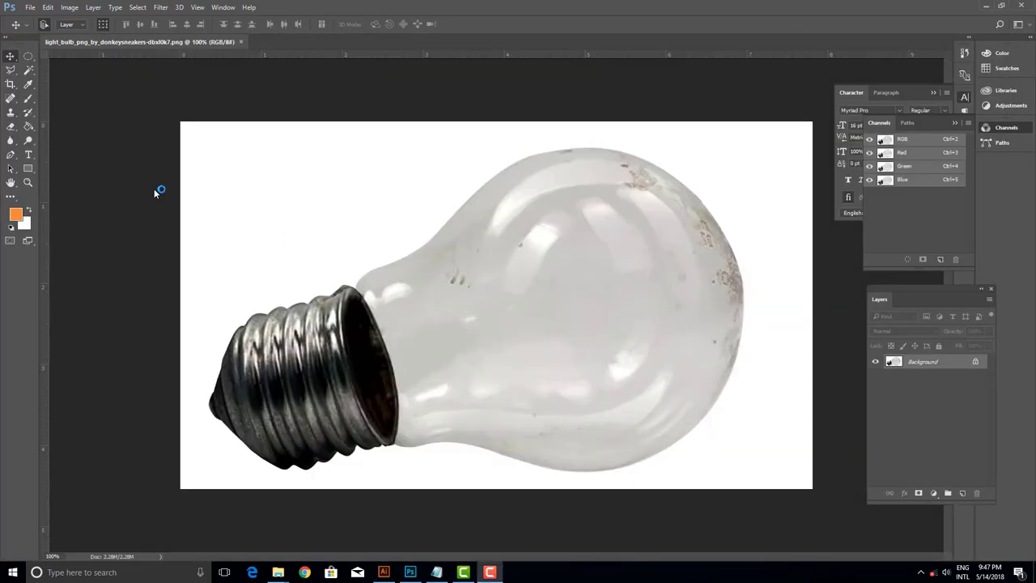
- Crop outward past the image edges to add white space above, below and beside the bulb
left_click(10, 84)
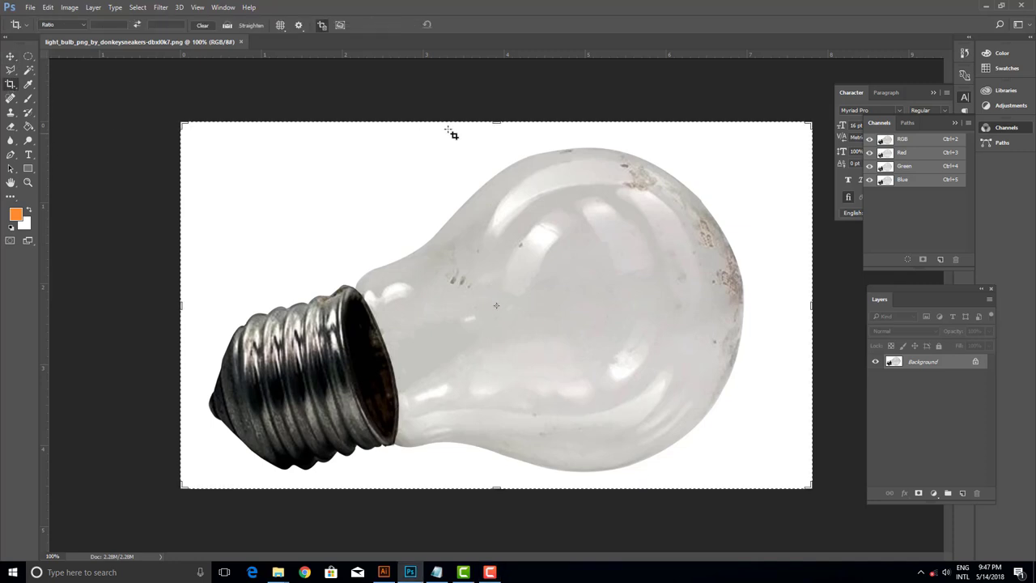
left_click_drag(497, 123, 497, 81)
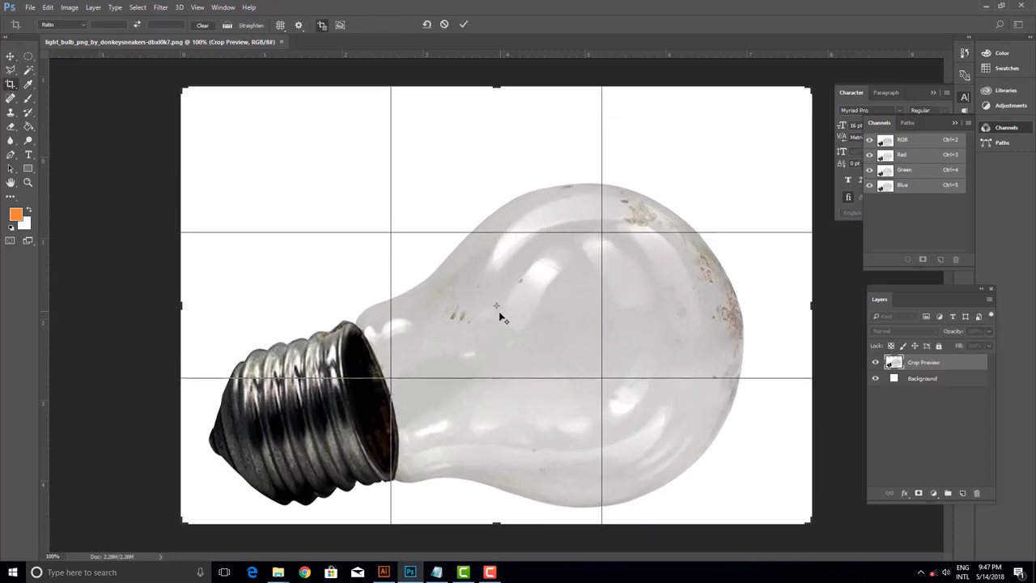
left_click_drag(502, 484, 502, 515)
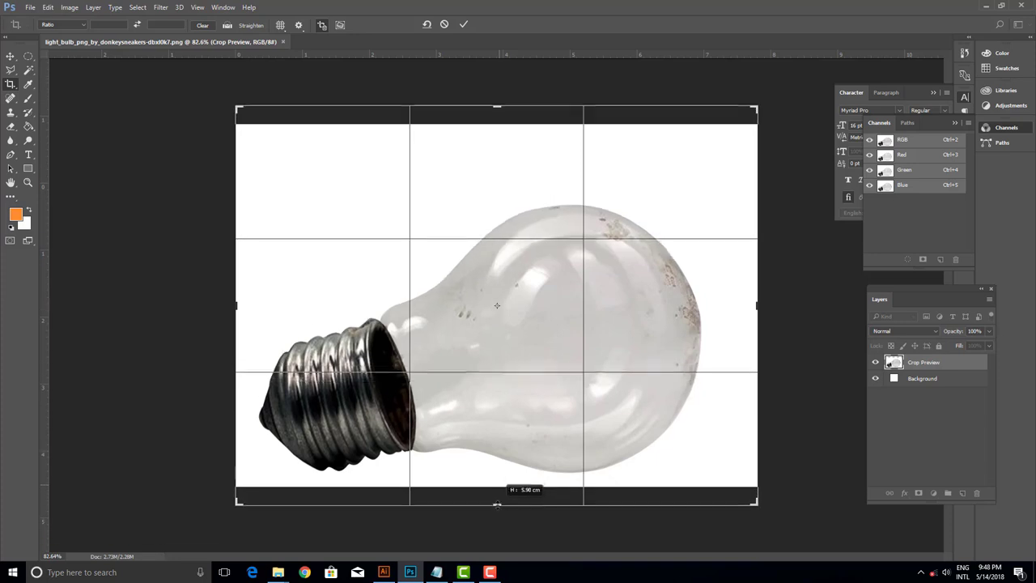
left_click_drag(239, 308, 171, 308)
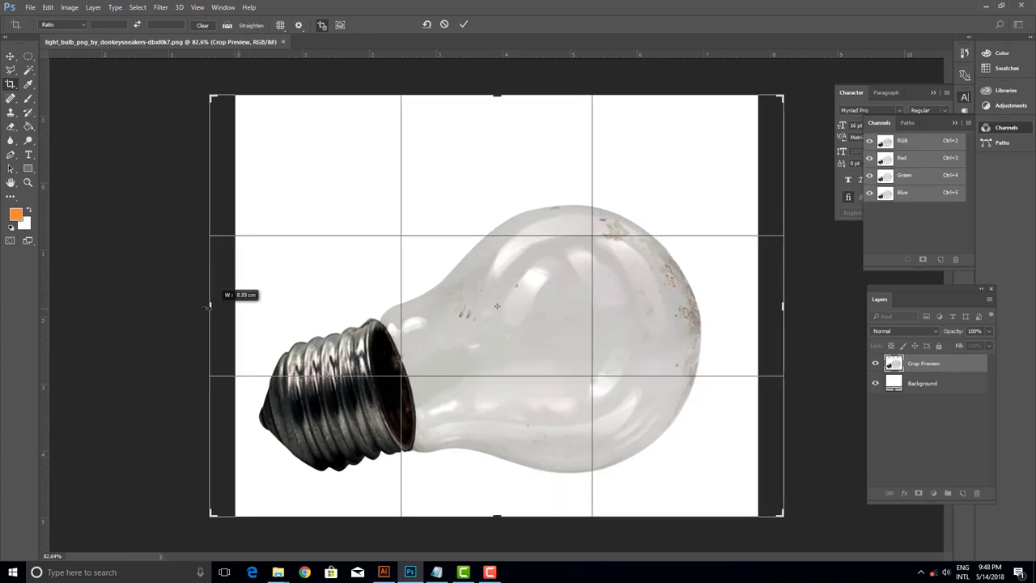
left_click_drag(494, 97, 495, 74)
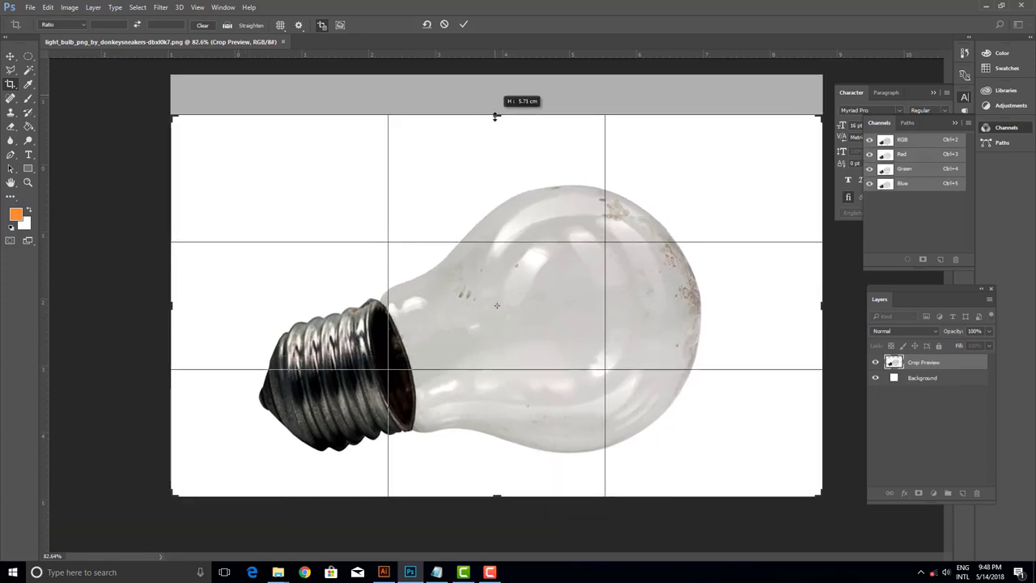
left_click_drag(502, 491, 500, 512)
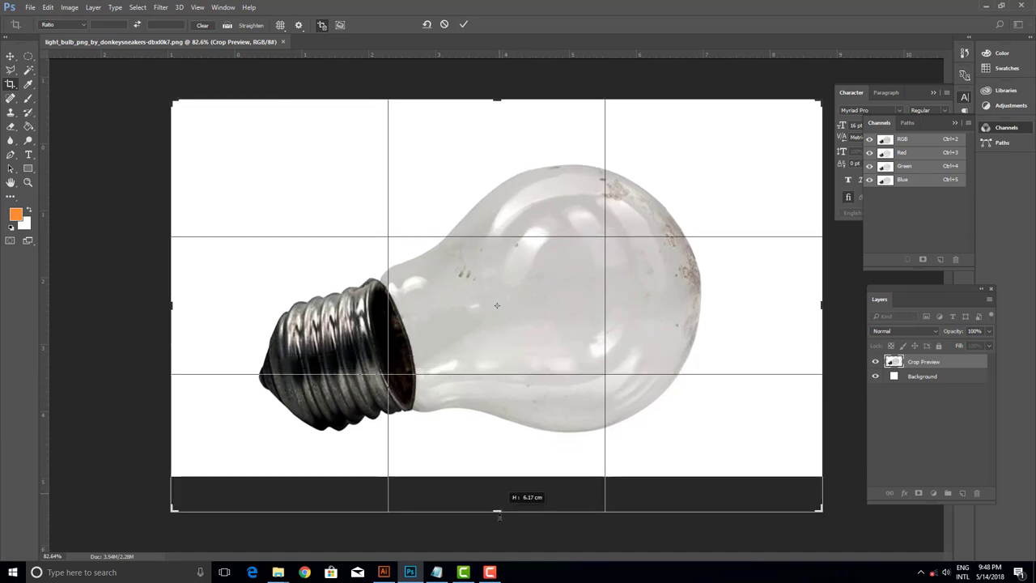
left_click(465, 25)
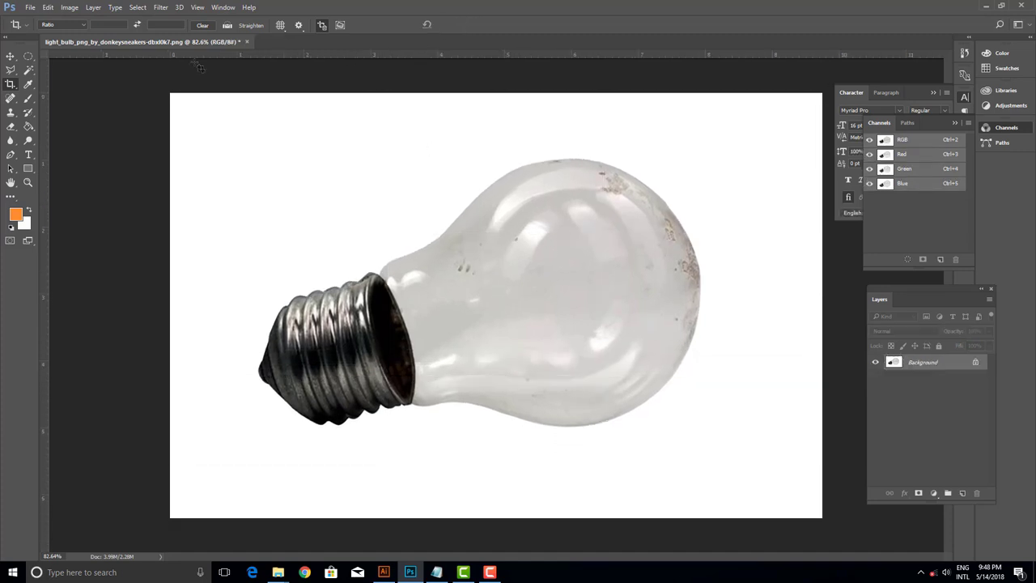
left_click(12, 56)
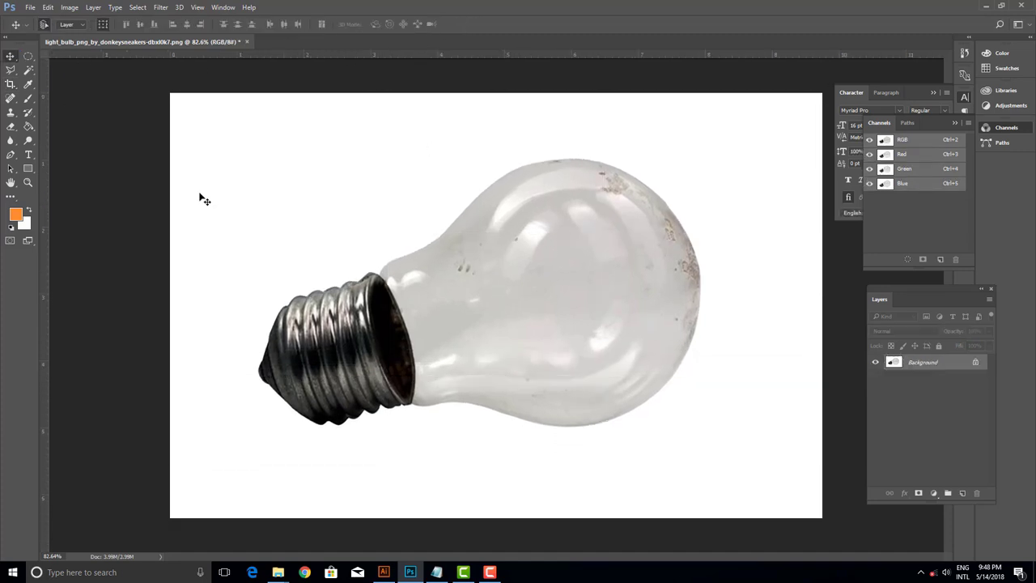
- On a new layer, fill a flat elliptical selection beneath the bulb with black
left_click(28, 58)
left_click(963, 495)
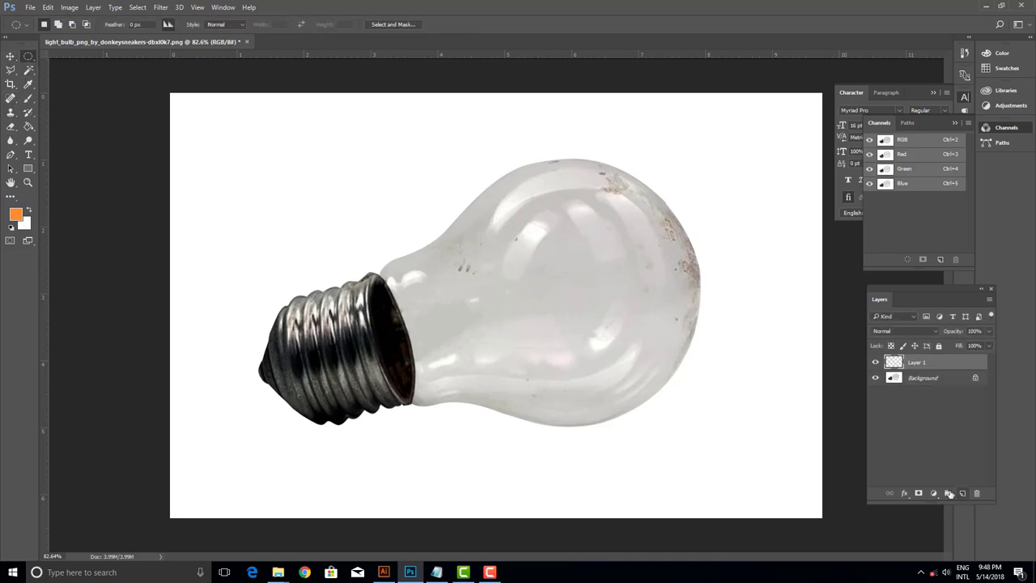
left_click_drag(303, 425, 711, 448)
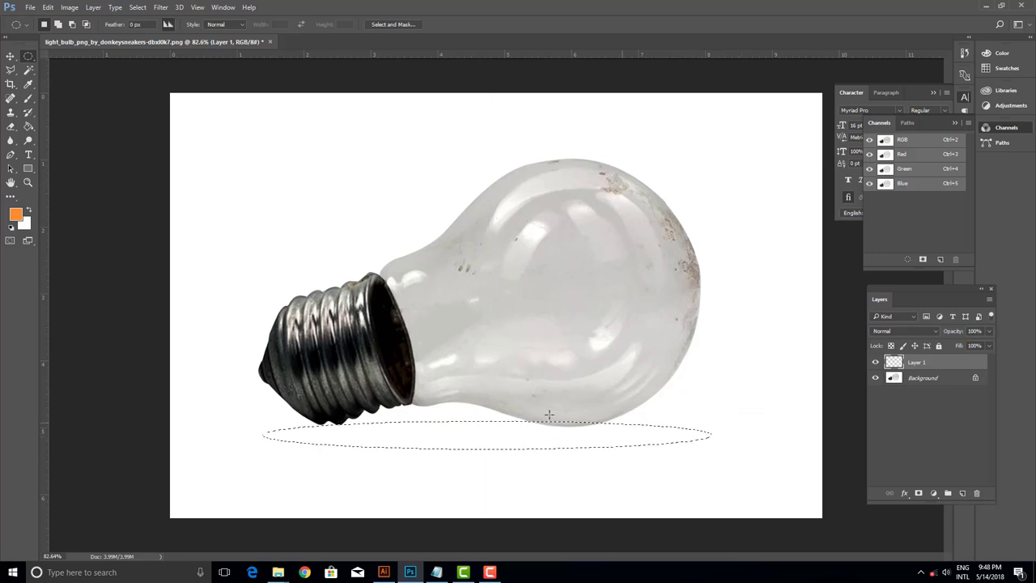
right_click(501, 436)
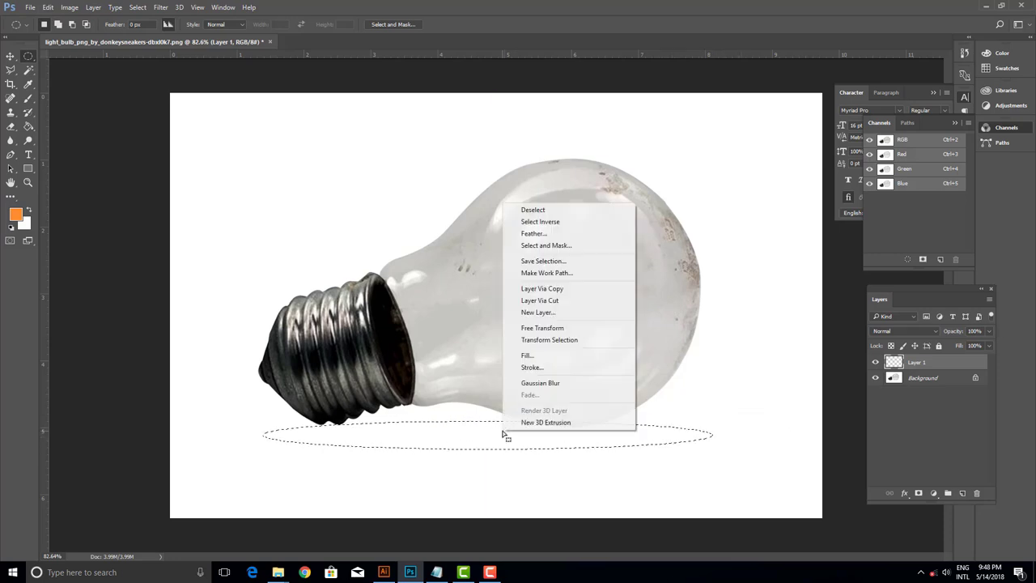
left_click(522, 355)
left_click(591, 166)
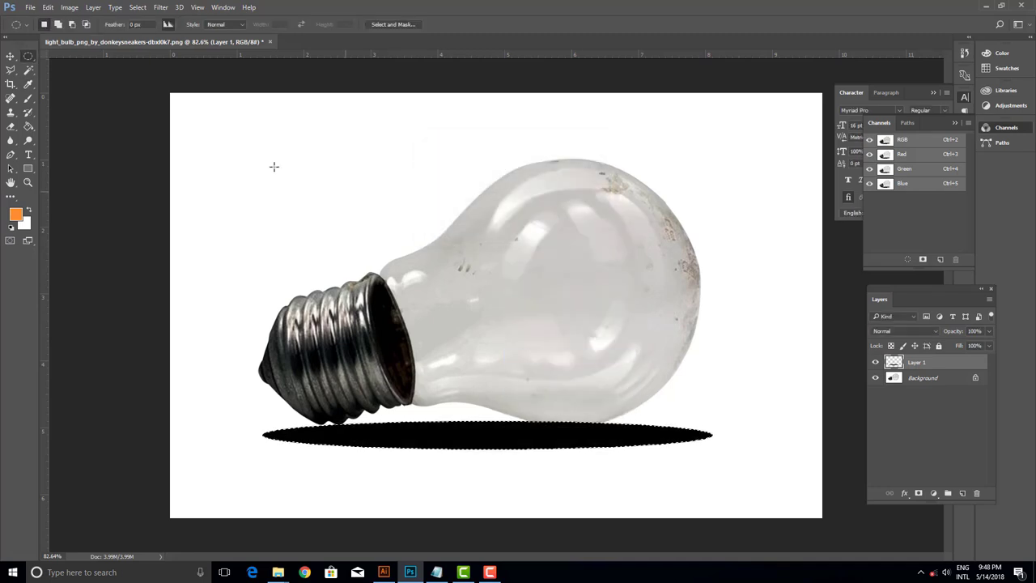
- Deselect and nudge the black ellipse into position
left_click(138, 8)
left_click(144, 30)
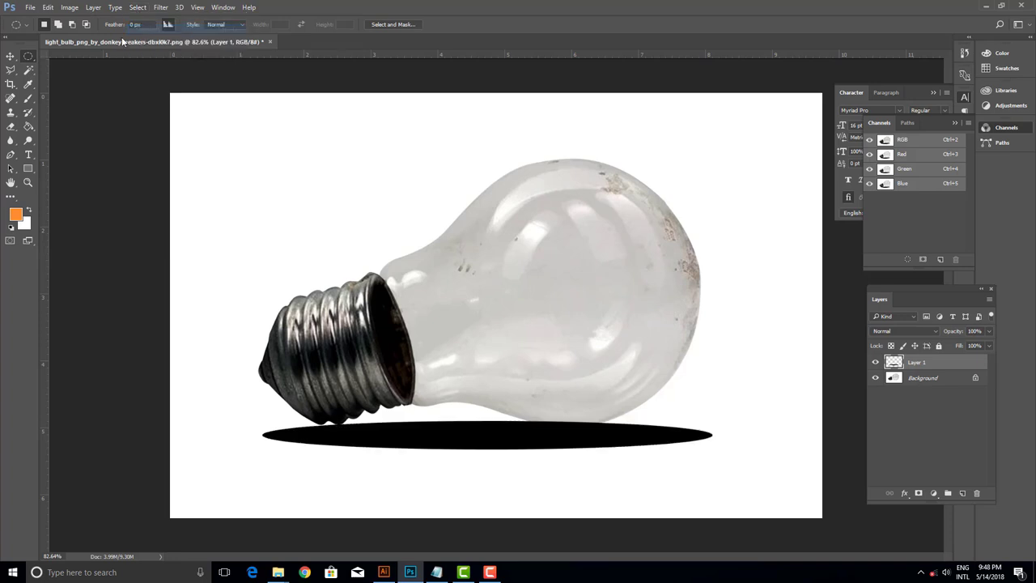
left_click(15, 57)
left_click_drag(557, 442, 589, 429)
- Undo the accidental shift and apply a tight Gaussian Blur to the ellipse
key("ctrl+z")
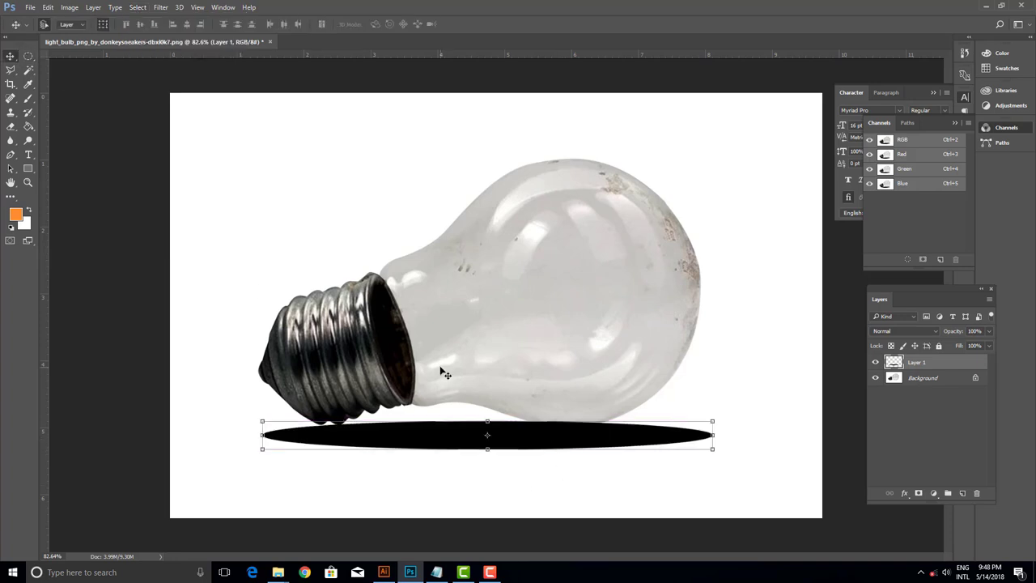
left_click(160, 7)
mouse_move(167, 127)
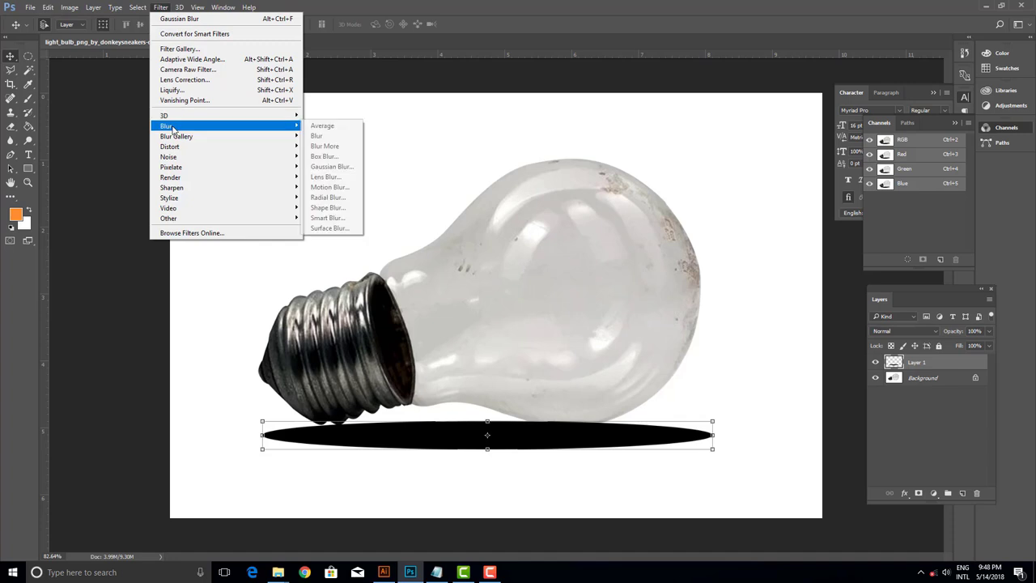
left_click(331, 166)
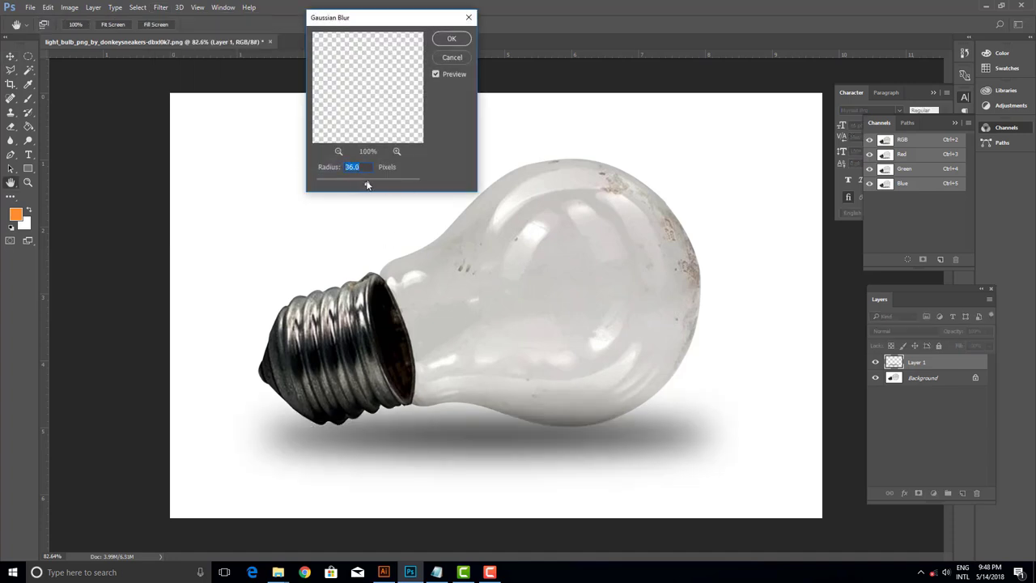
left_click_drag(367, 185, 360, 185)
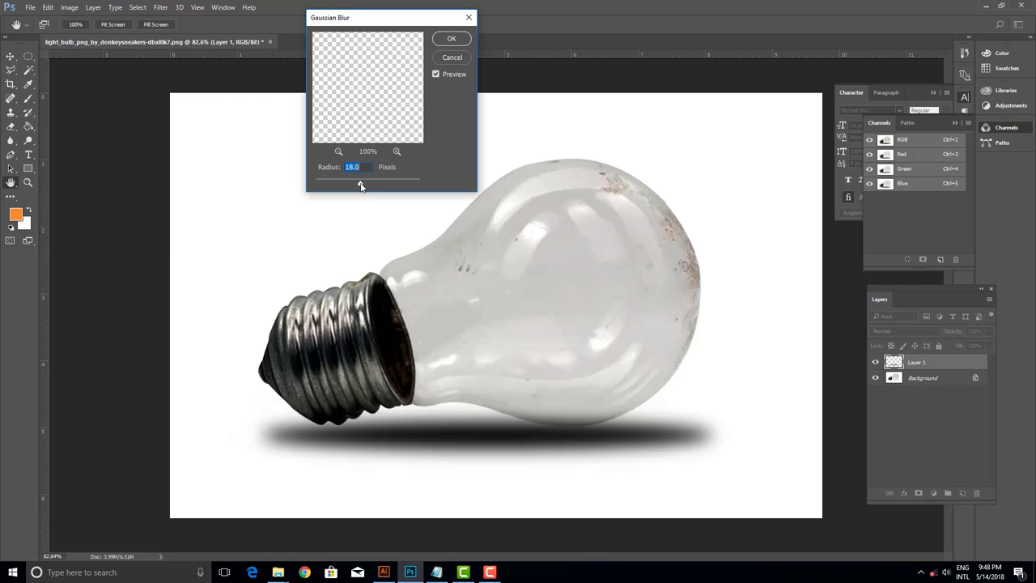
left_click(452, 39)
- Lower the shadow layer's opacity to 90%
key("v")
left_click(988, 332)
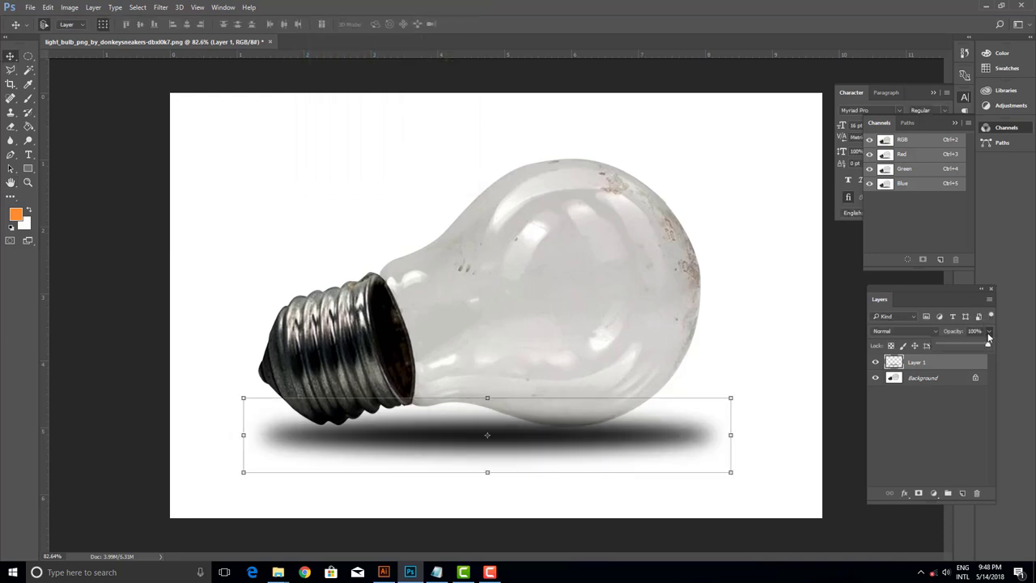
left_click_drag(988, 347, 980, 347)
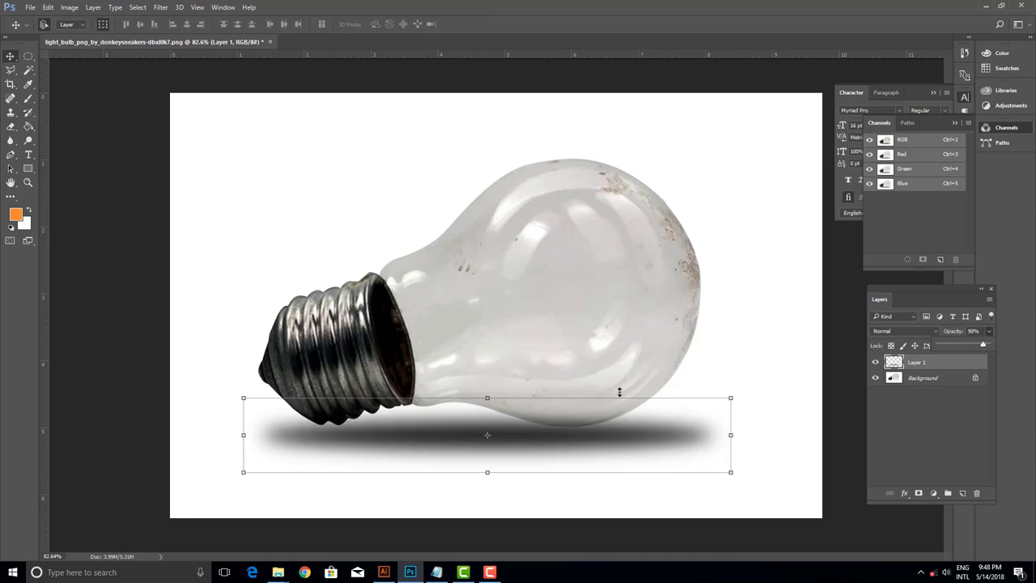
- Flatten the shadow vertically with Free Transform and commit it
left_click(486, 398)
left_click_drag(486, 398, 487, 401)
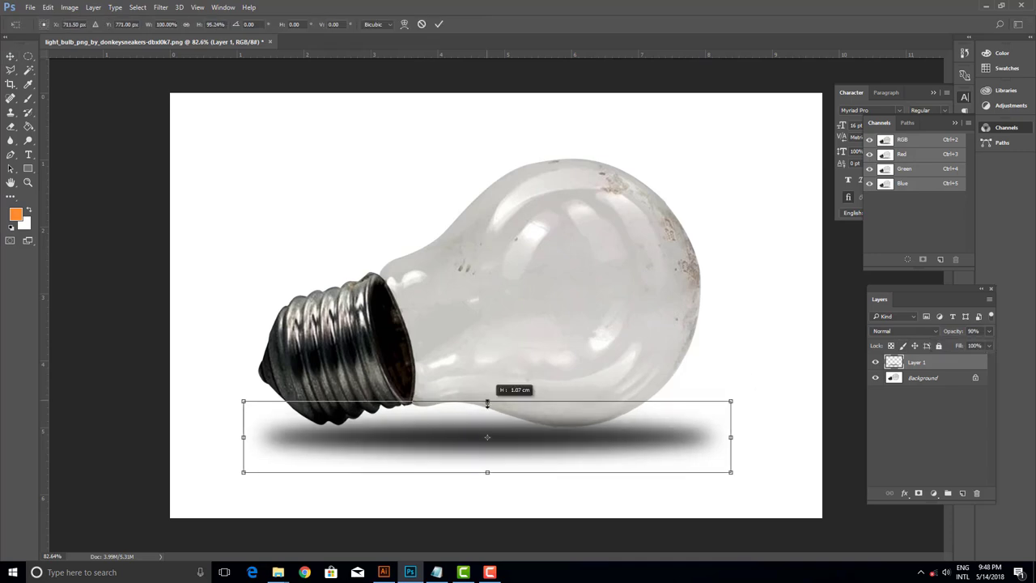
left_click_drag(486, 473, 486, 466)
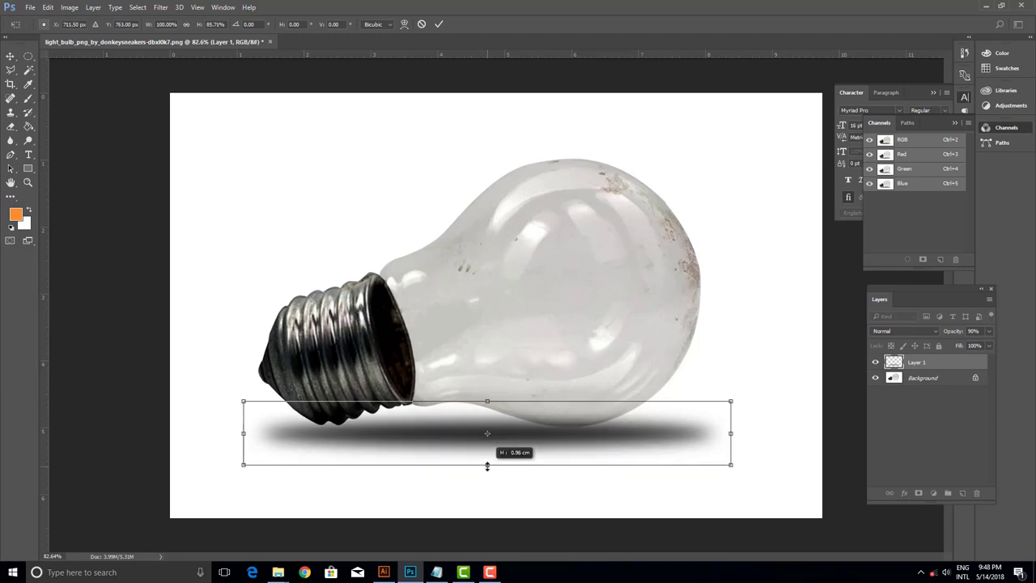
left_click(439, 23)
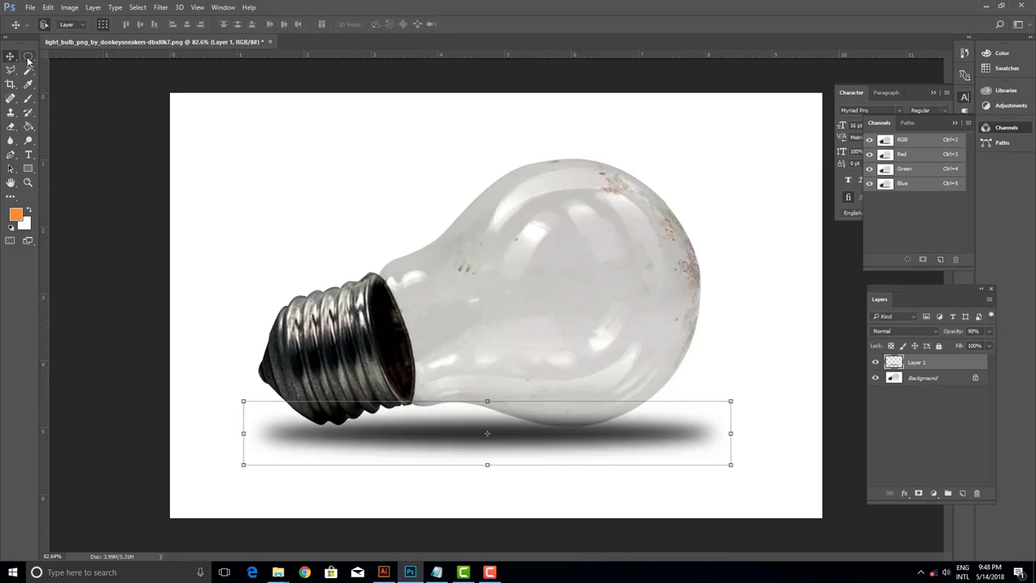
left_click(32, 9)
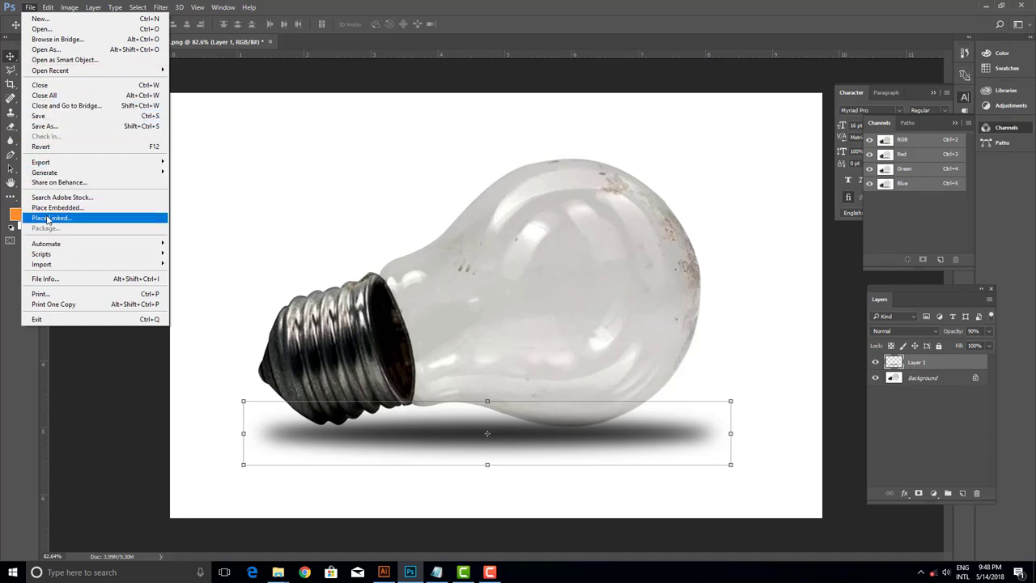
- Place the water image as a linked layer and lower its opacity to 82%
left_click(50, 218)
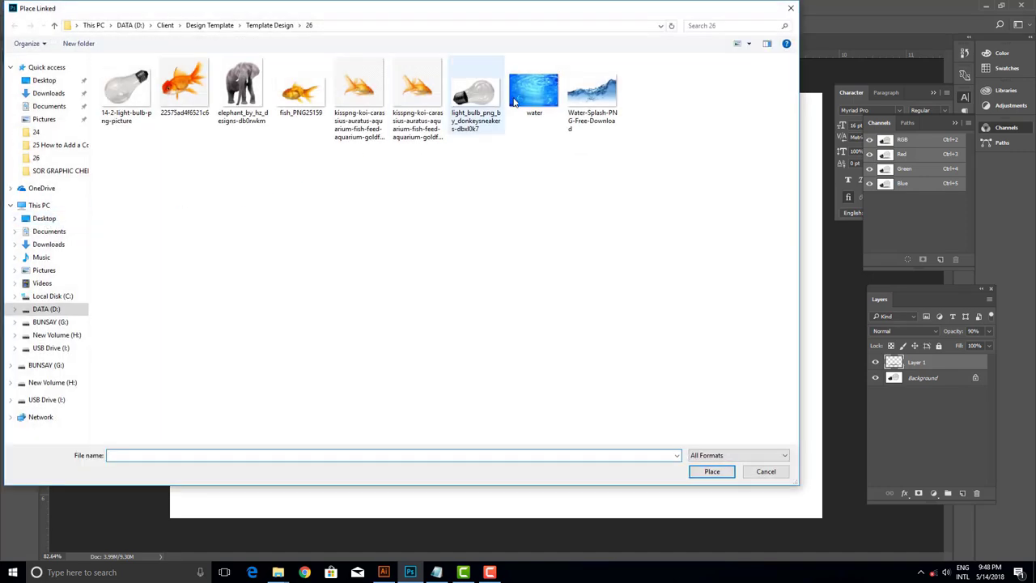
left_click(534, 89)
left_click(694, 474)
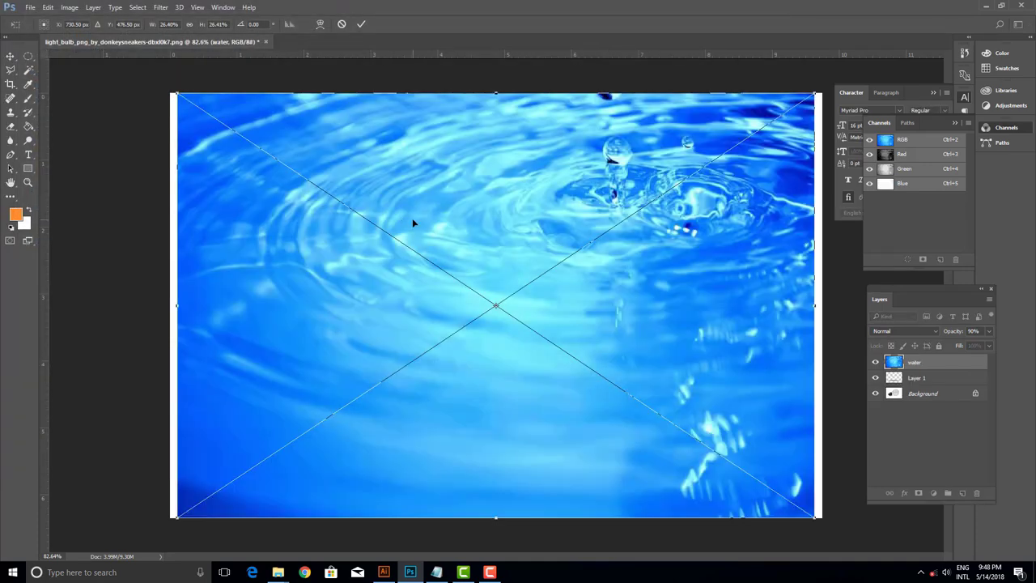
left_click(362, 24)
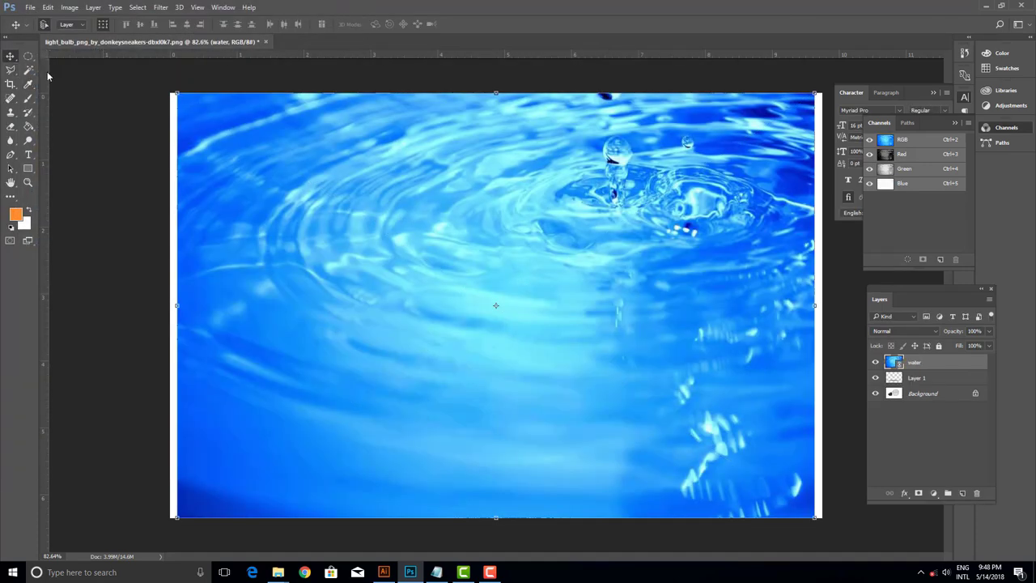
left_click_drag(381, 226, 371, 221)
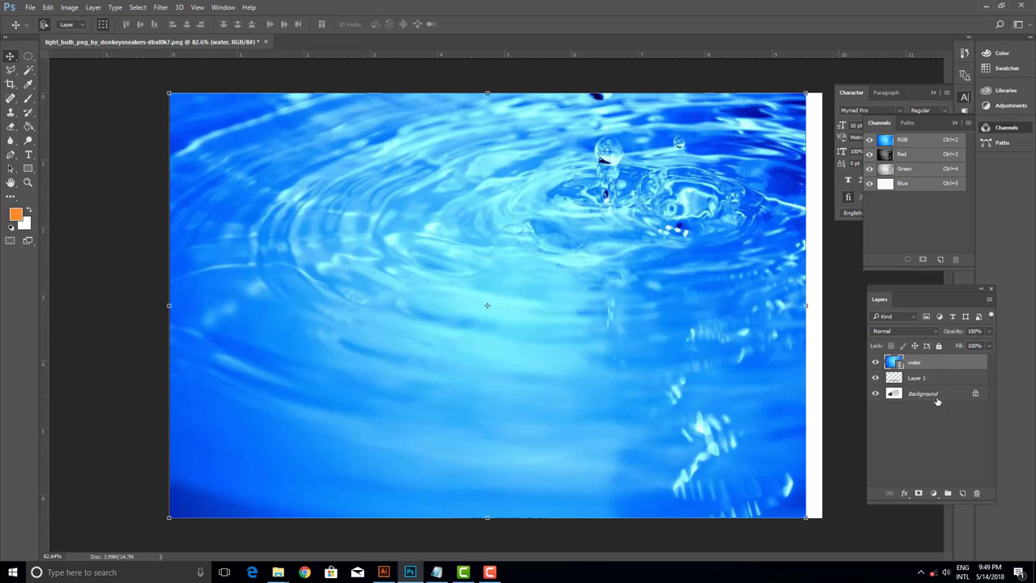
left_click(987, 332)
left_click_drag(984, 346, 980, 345)
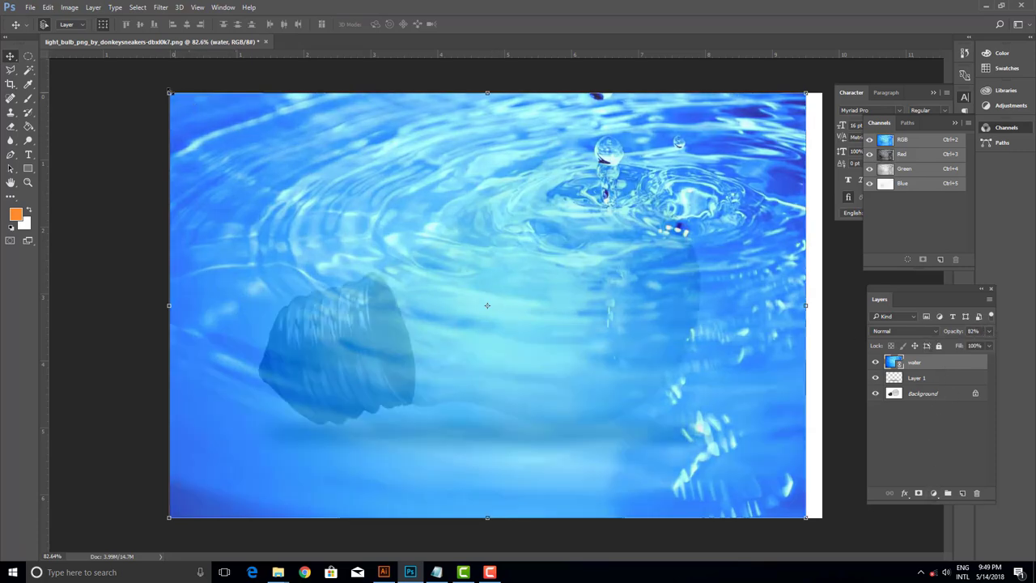
- Scale and move the water image with Free Transform to cover the bulb's glass
key("ctrl+t")
mouse_move(169, 92)
left_mouse_down()
mouse_move(332, 192)
mouse_move(365, 224)
left_mouse_up()
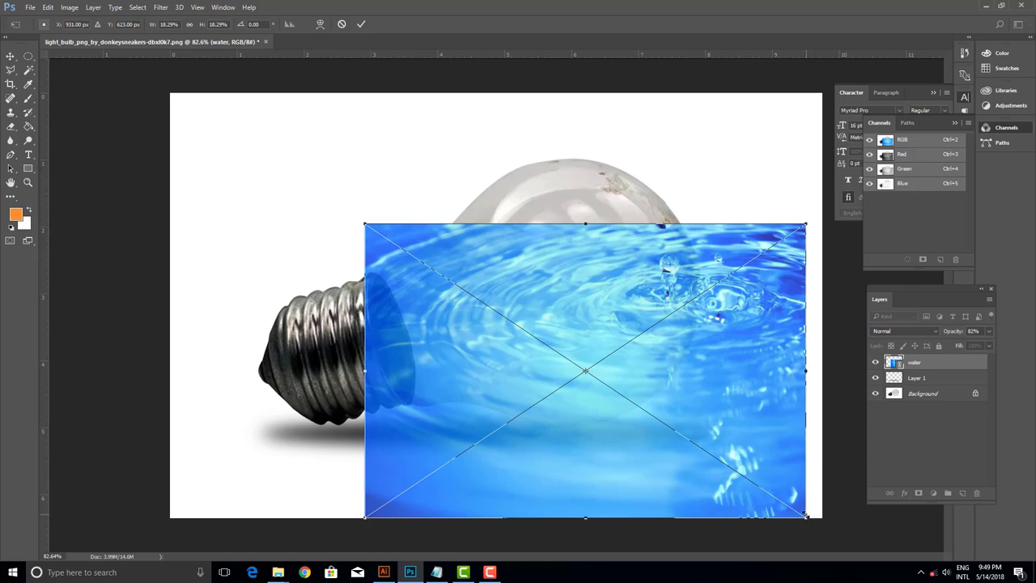
left_click_drag(806, 514, 706, 471)
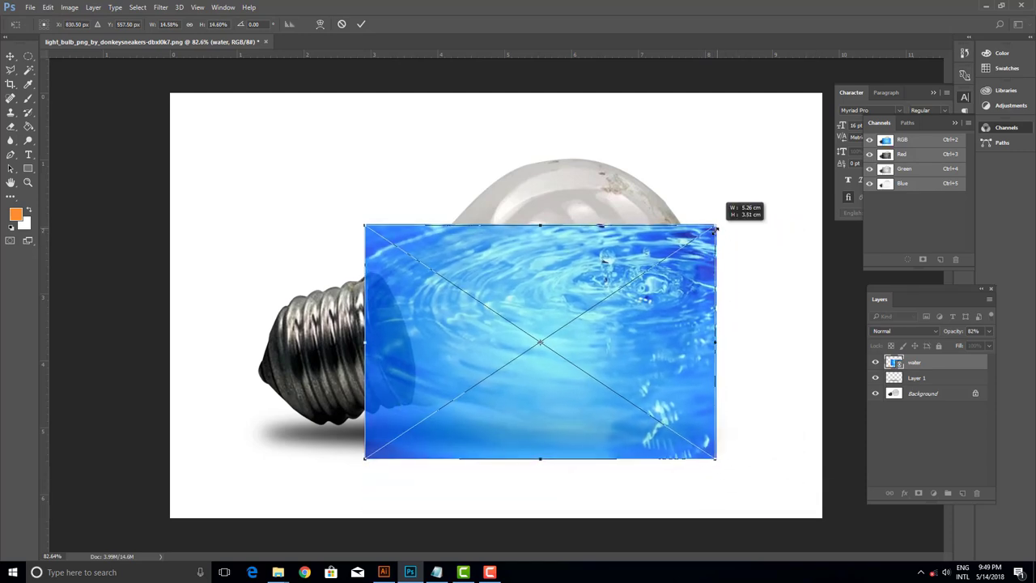
left_click_drag(718, 223, 703, 235)
left_click_drag(644, 311, 644, 279)
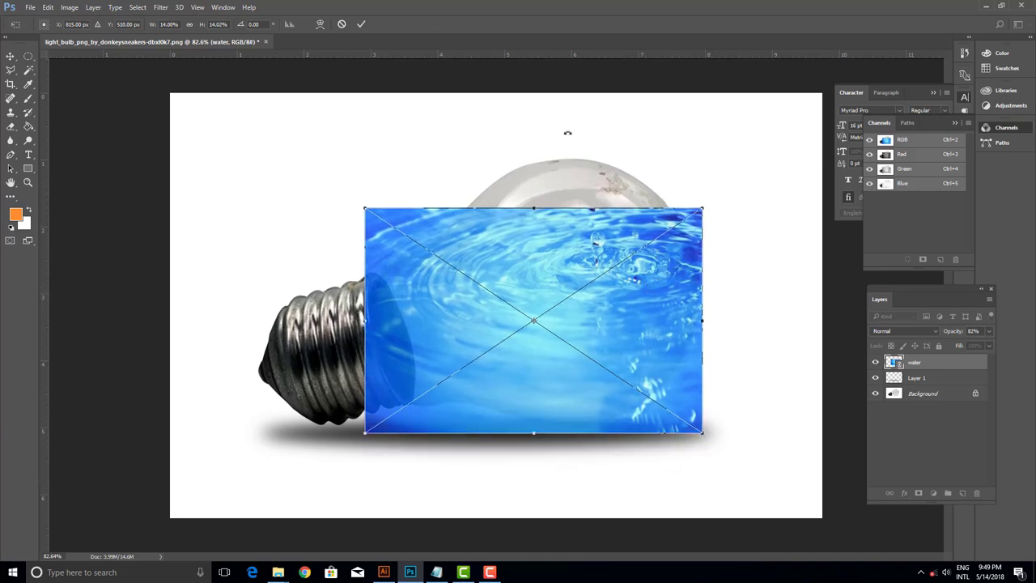
mouse_move(702, 209)
left_mouse_down()
mouse_move(771, 134)
mouse_move(692, 195)
left_mouse_up()
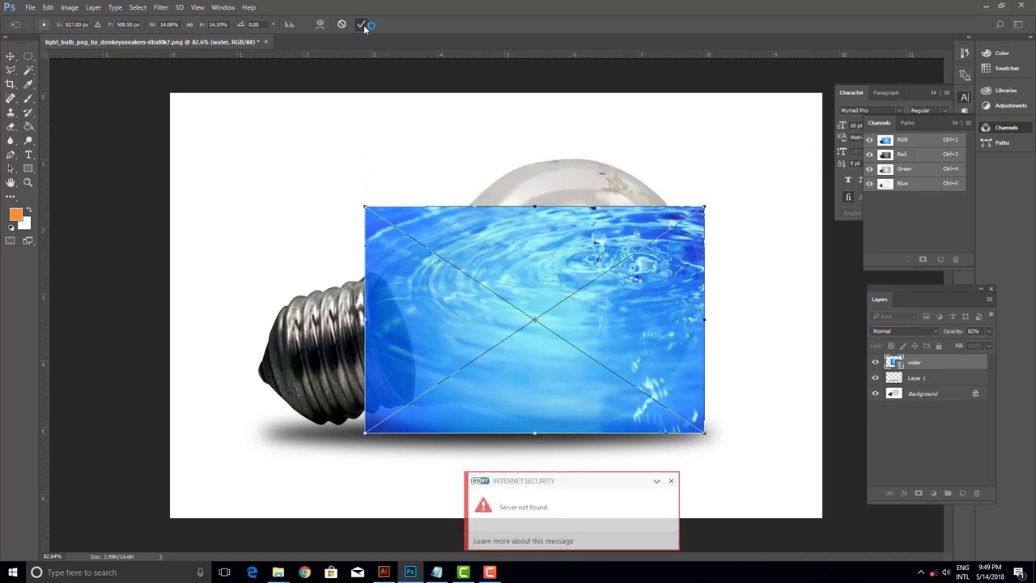
left_click(362, 25)
- Add a layer mask to the water at full opacity, then lower it to 72%
left_click(989, 332)
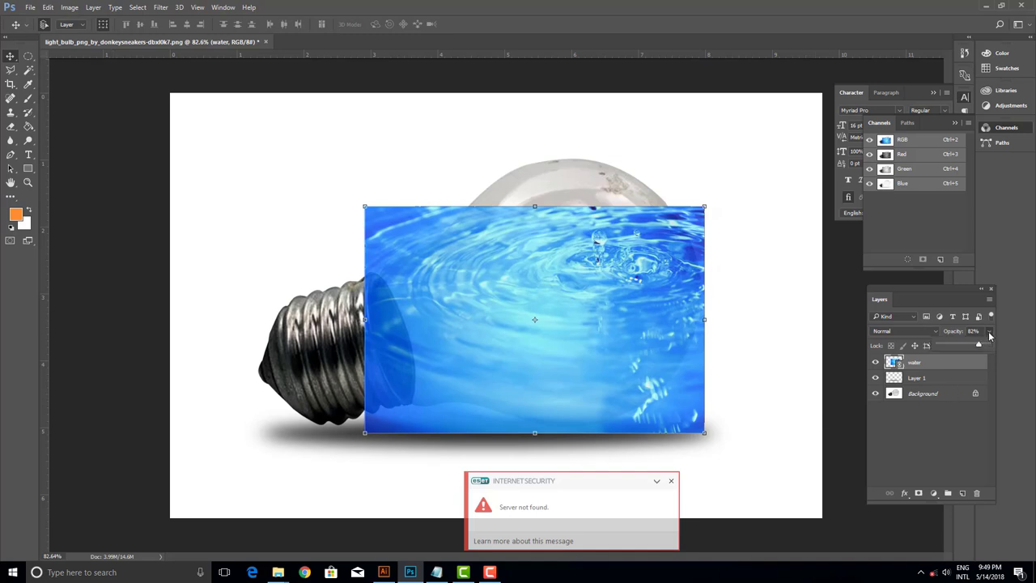
left_click_drag(982, 347, 1006, 351)
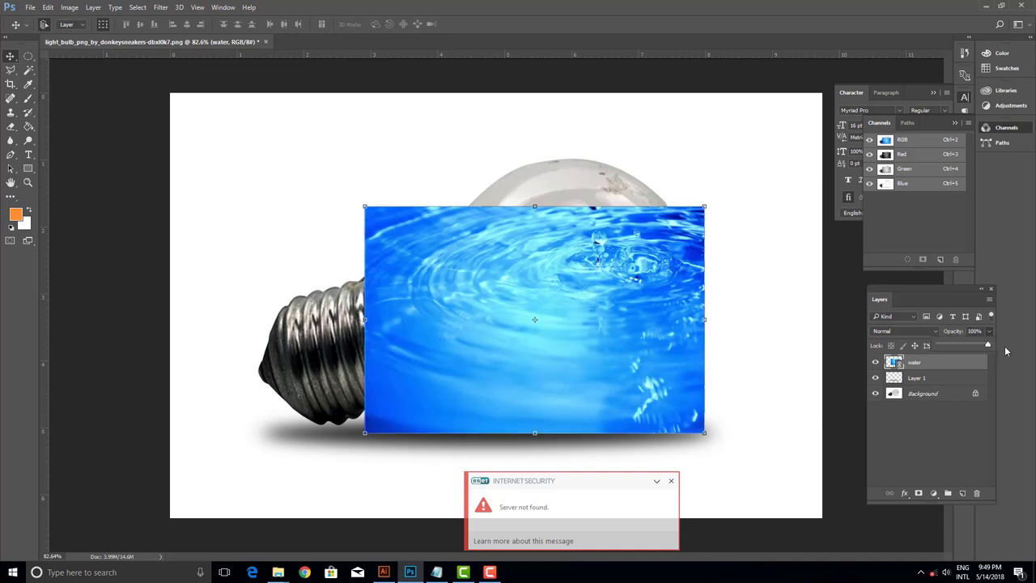
left_click(917, 494)
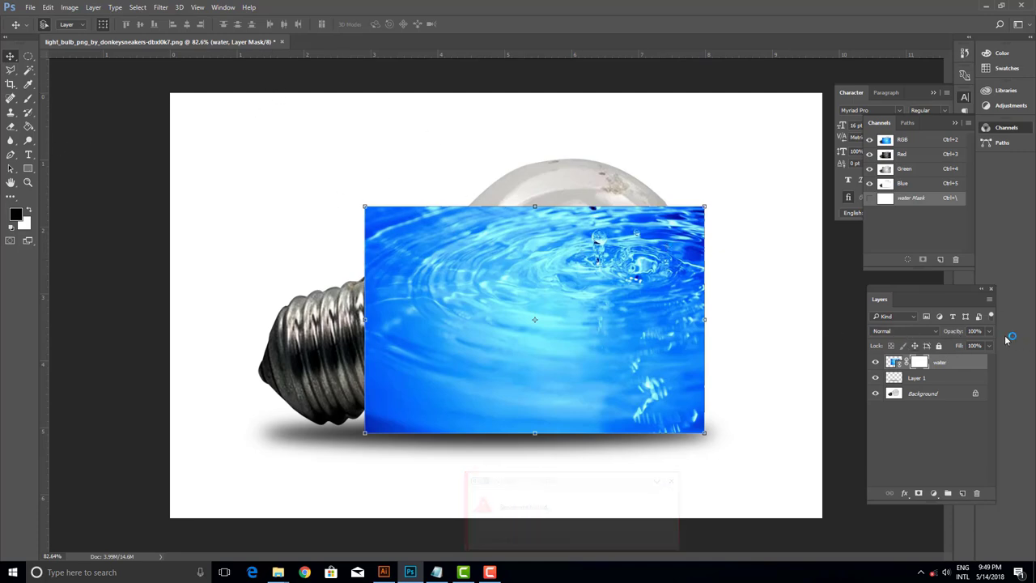
left_click(990, 331)
left_click_drag(989, 344, 974, 348)
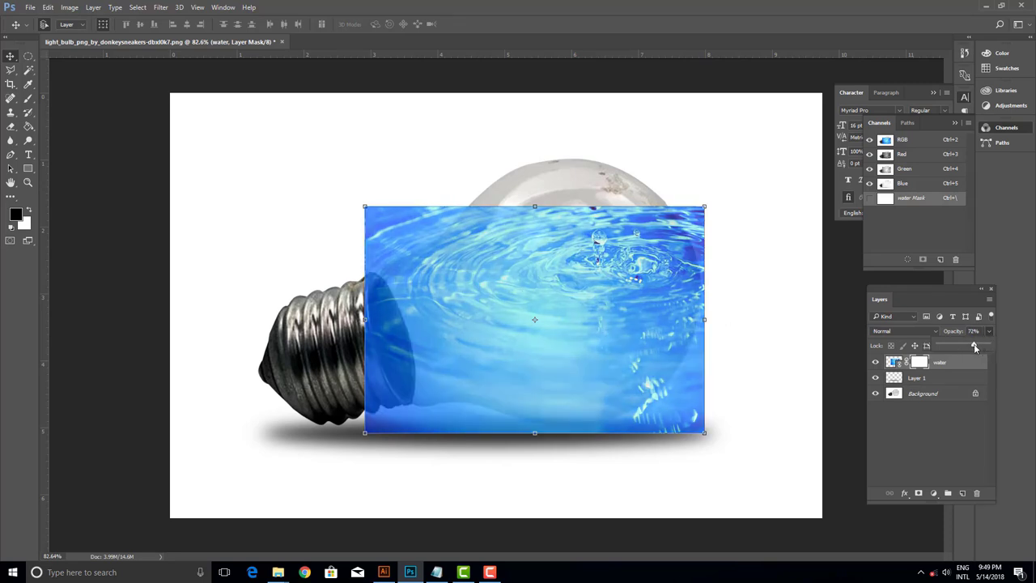
left_click(27, 98)
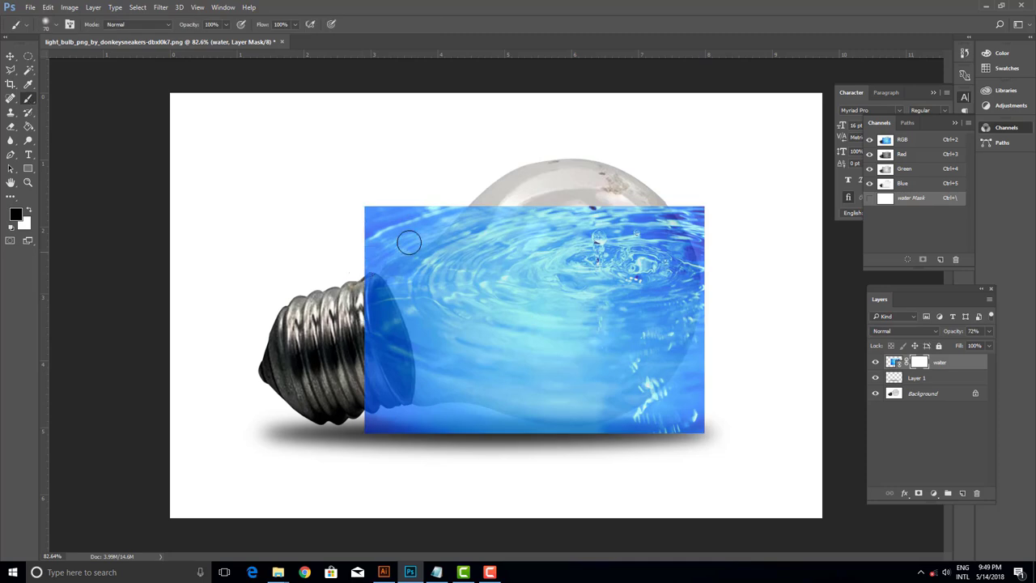
- Paint black on the water mask to hide water outside the glass and above a flat surface line
mouse_move(441, 211)
left_mouse_down()
mouse_move(407, 215)
mouse_move(407, 228)
mouse_move(365, 242)
mouse_move(354, 213)
mouse_move(347, 259)
mouse_move(418, 240)
mouse_move(455, 210)
mouse_move(585, 218)
mouse_move(639, 247)
mouse_move(737, 206)
mouse_move(698, 218)
mouse_move(720, 278)
mouse_move(707, 243)
mouse_move(705, 347)
mouse_move(709, 280)
mouse_move(712, 313)
mouse_move(657, 430)
mouse_move(715, 361)
mouse_move(654, 450)
mouse_move(678, 439)
mouse_move(699, 353)
mouse_move(659, 407)
mouse_move(608, 423)
mouse_move(671, 393)
mouse_move(606, 428)
mouse_move(721, 382)
mouse_move(632, 432)
mouse_move(566, 434)
mouse_move(396, 414)
mouse_move(345, 390)
left_mouse_up()
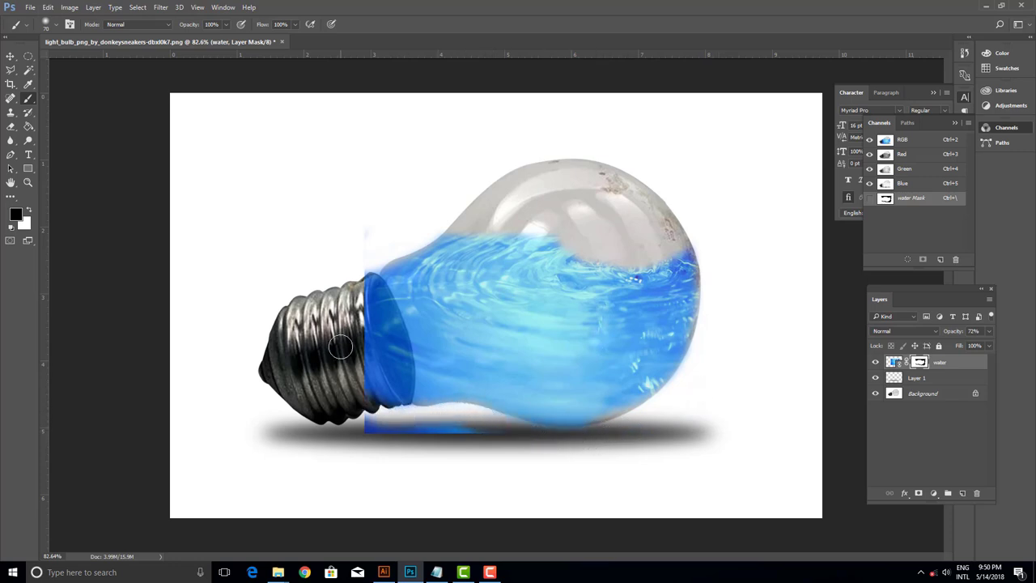
mouse_move(362, 347)
left_mouse_down()
mouse_move(356, 285)
mouse_move(368, 244)
left_mouse_up()
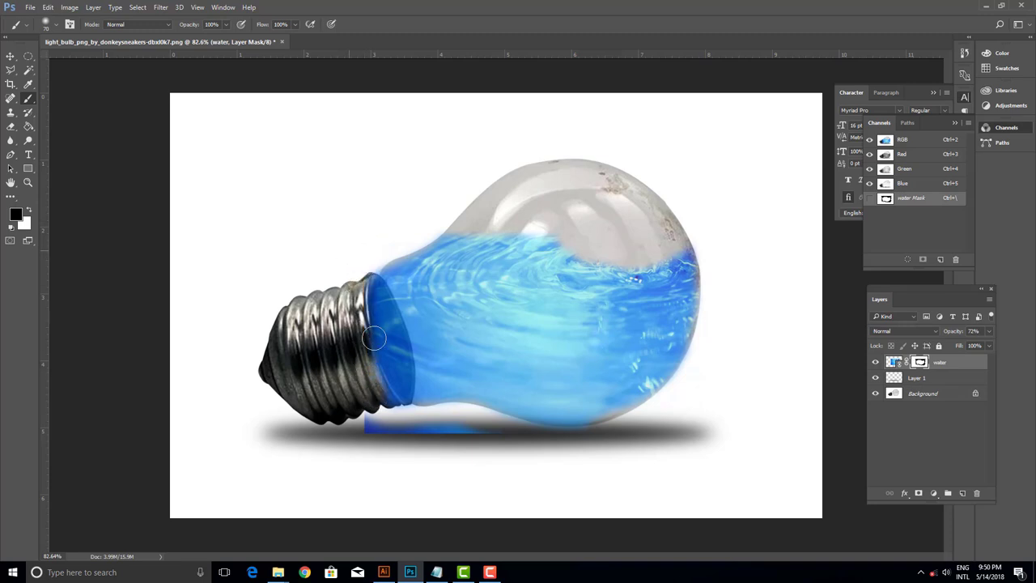
left_click_drag(469, 432, 368, 426)
left_click_drag(368, 427, 494, 441)
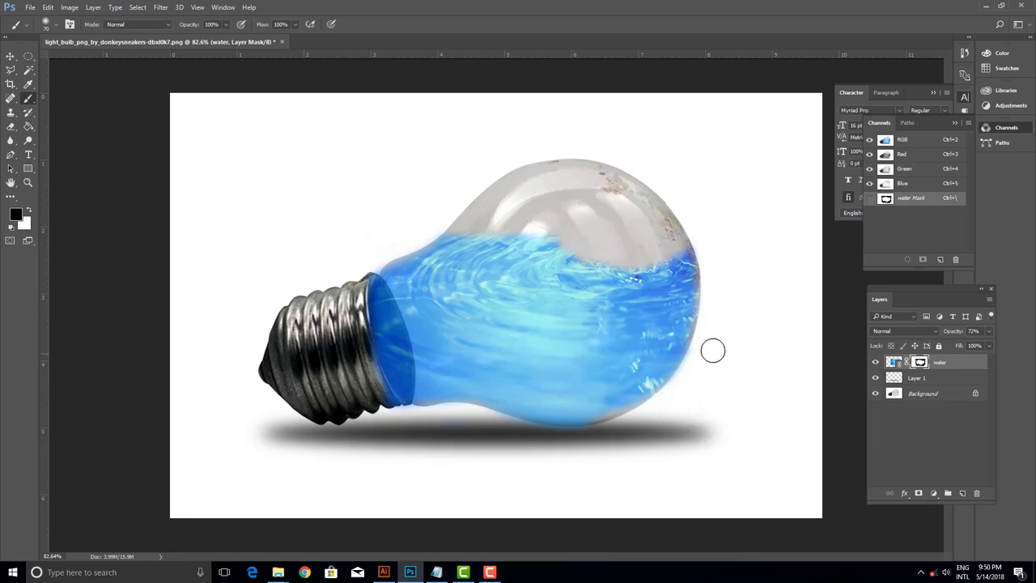
mouse_move(585, 238)
left_mouse_down()
mouse_move(453, 251)
mouse_move(576, 238)
left_mouse_up()
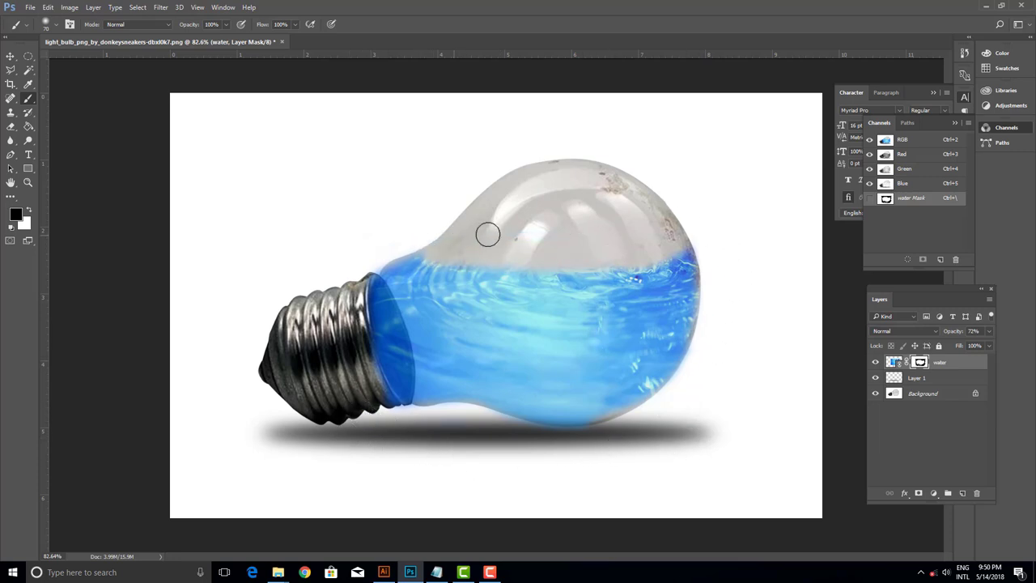
mouse_move(488, 234)
left_mouse_down()
mouse_move(531, 267)
mouse_move(610, 254)
mouse_move(432, 251)
left_mouse_up()
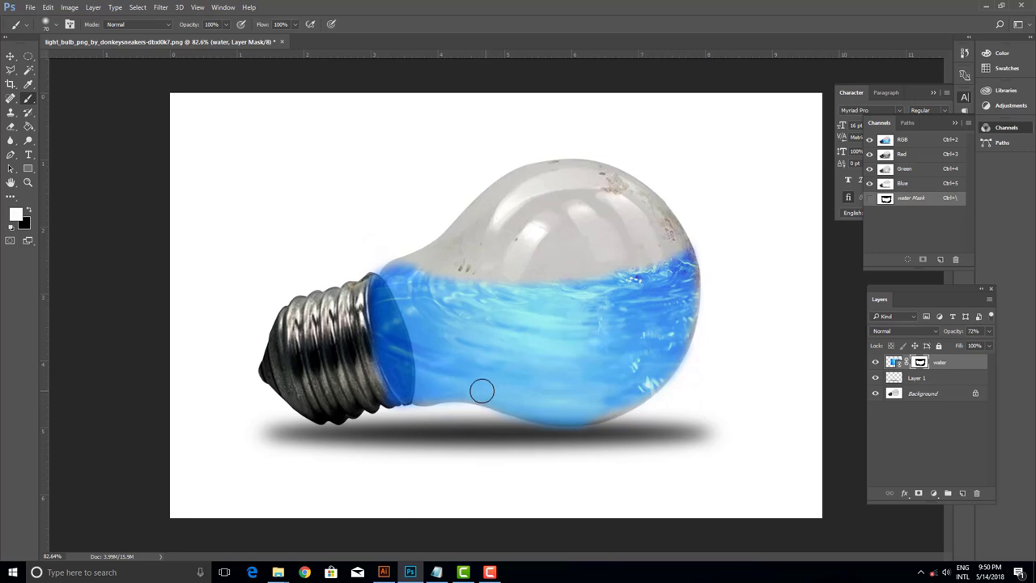
mouse_move(579, 410)
left_mouse_down()
mouse_move(648, 393)
mouse_move(662, 359)
left_mouse_up()
mouse_move(685, 275)
left_mouse_down()
mouse_move(690, 296)
mouse_move(673, 338)
left_mouse_up()
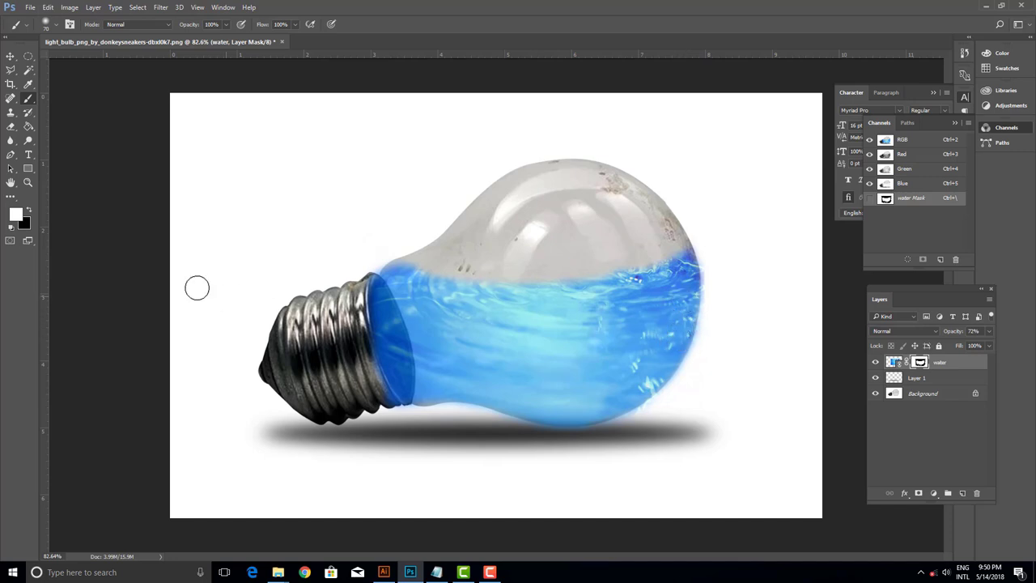
left_click(30, 209)
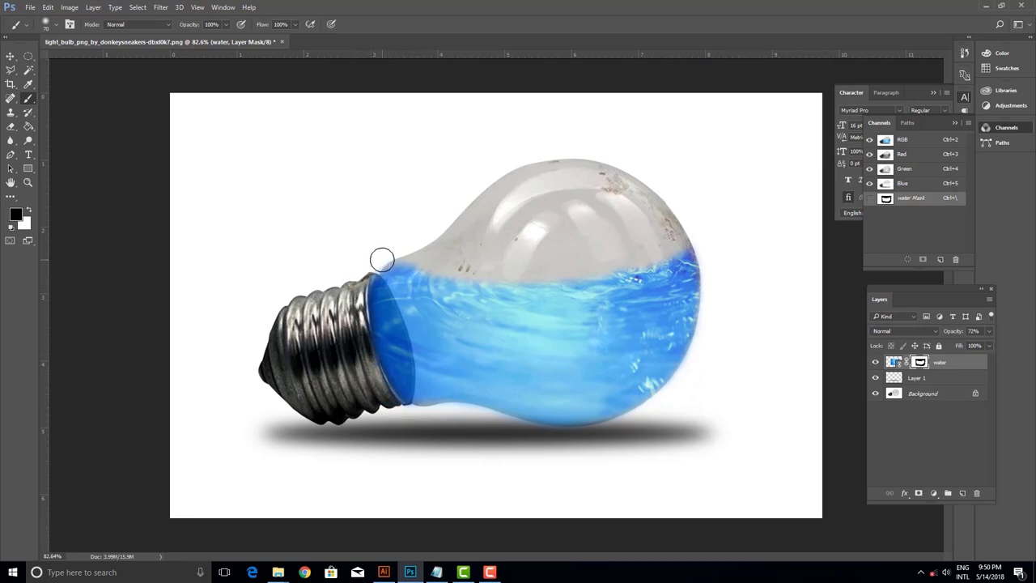
- Set the water layer's blend mode to Multiply
left_click(11, 56)
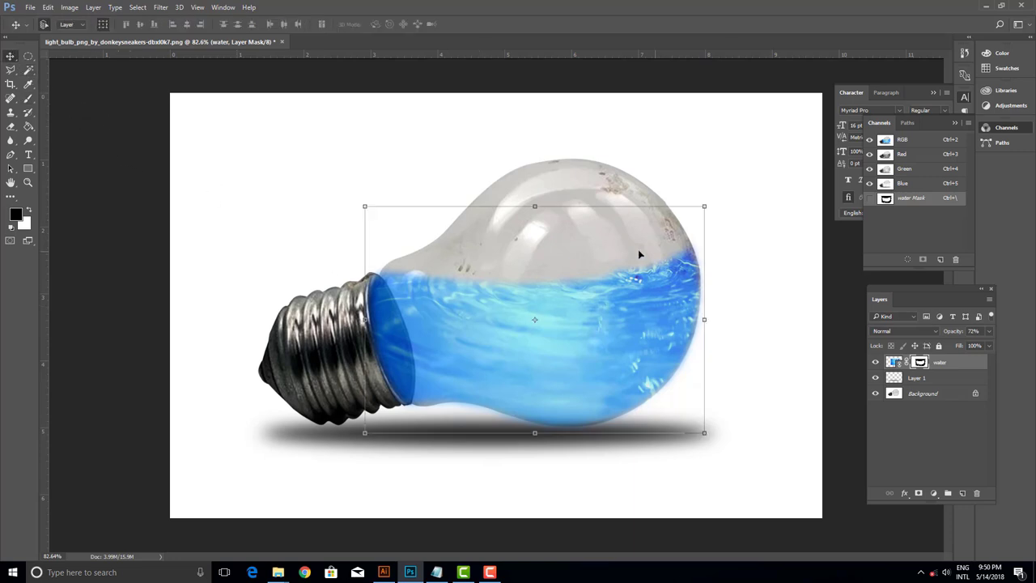
left_click(932, 331)
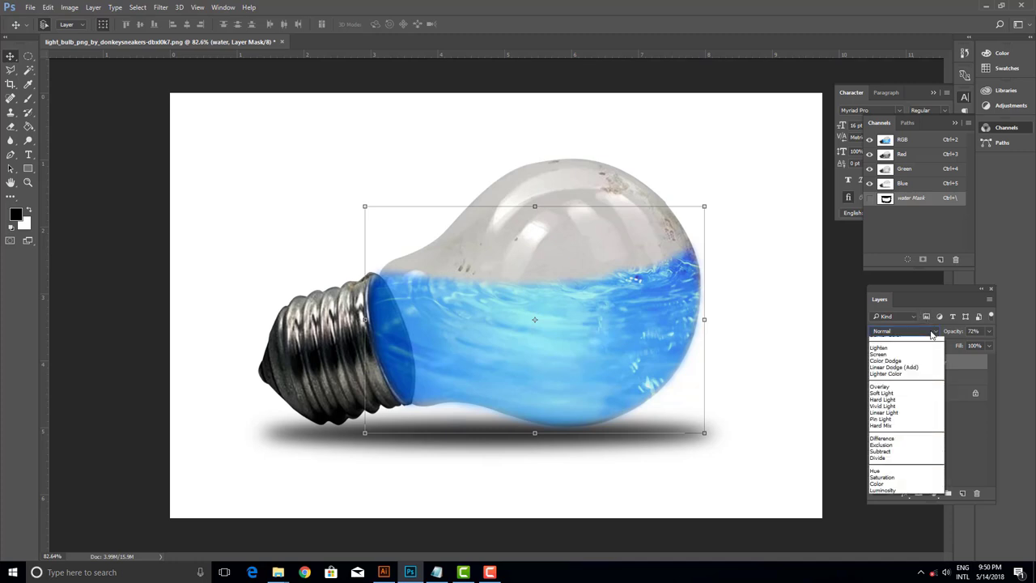
left_click(886, 366)
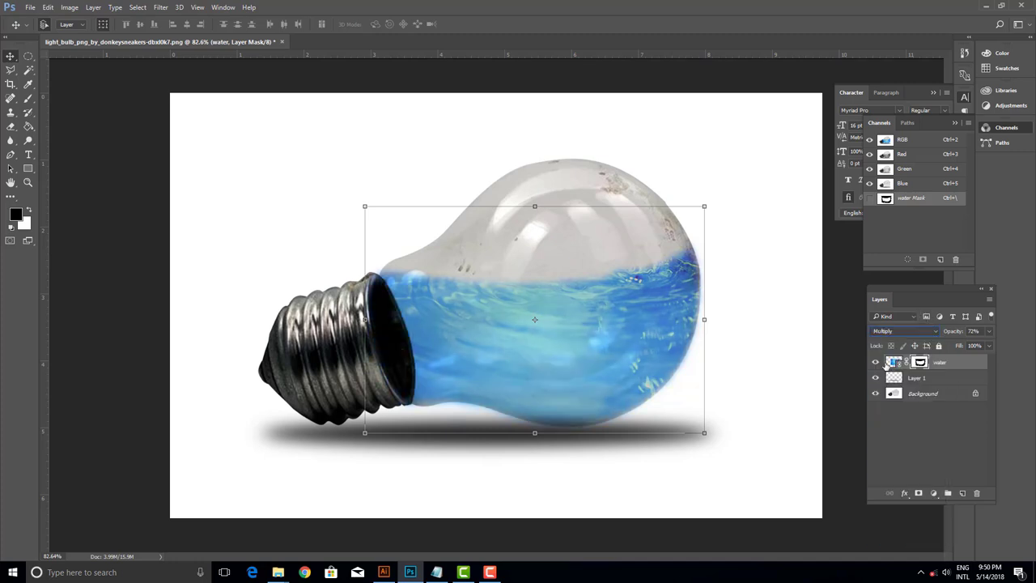
- Place the goldfish image as a linked layer and commit it
left_click(28, 6)
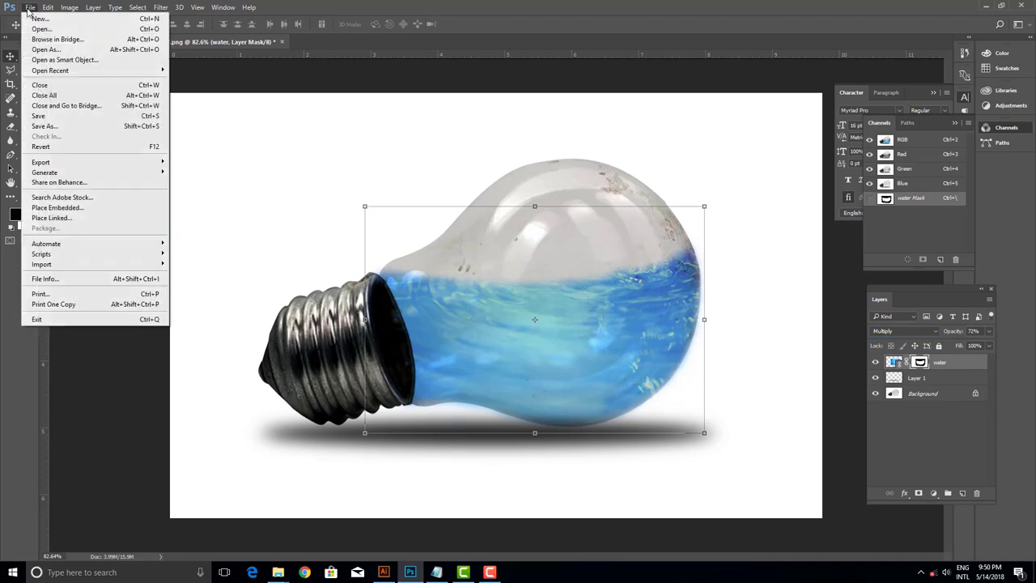
left_click(47, 218)
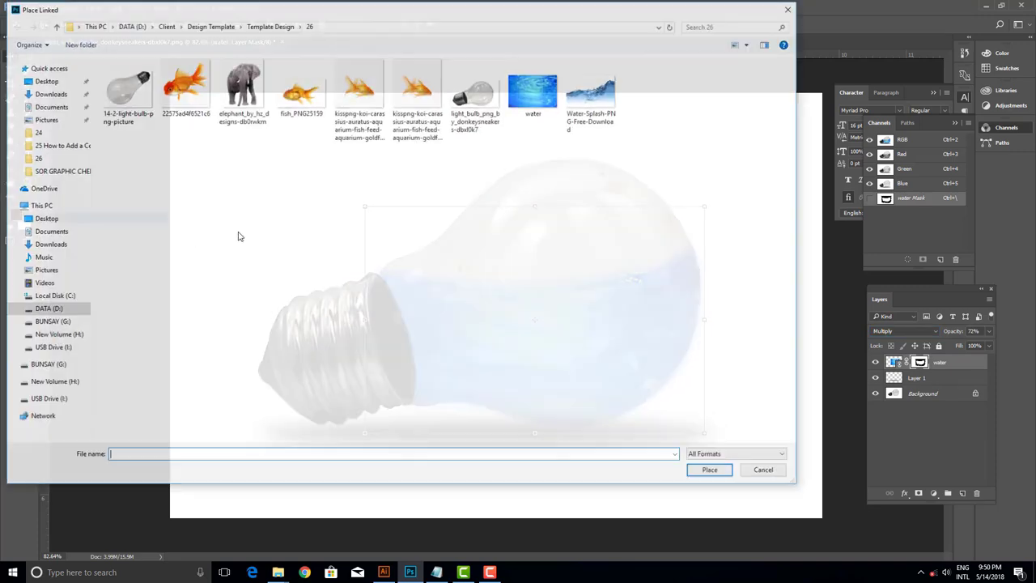
left_click(184, 85)
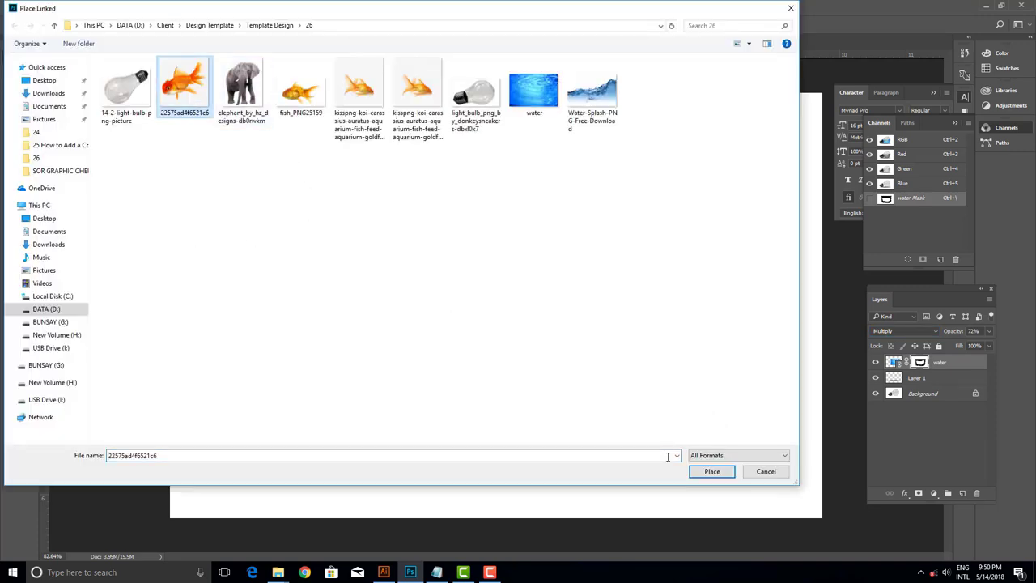
left_click(711, 471)
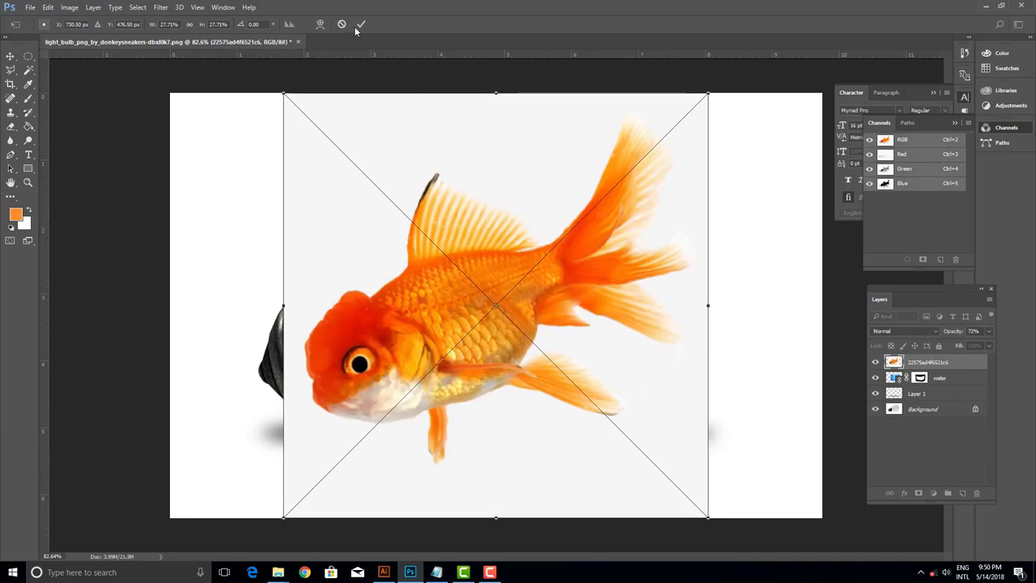
left_click(359, 25)
- Magic Wand the grey background, invert the selection, and mask the goldfish out
left_click(33, 70)
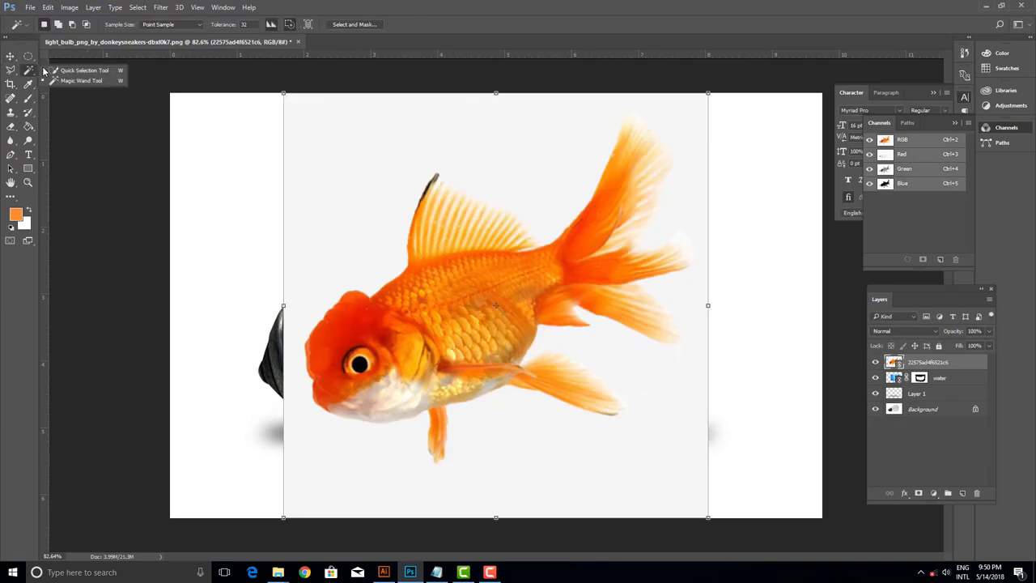
right_click(29, 72)
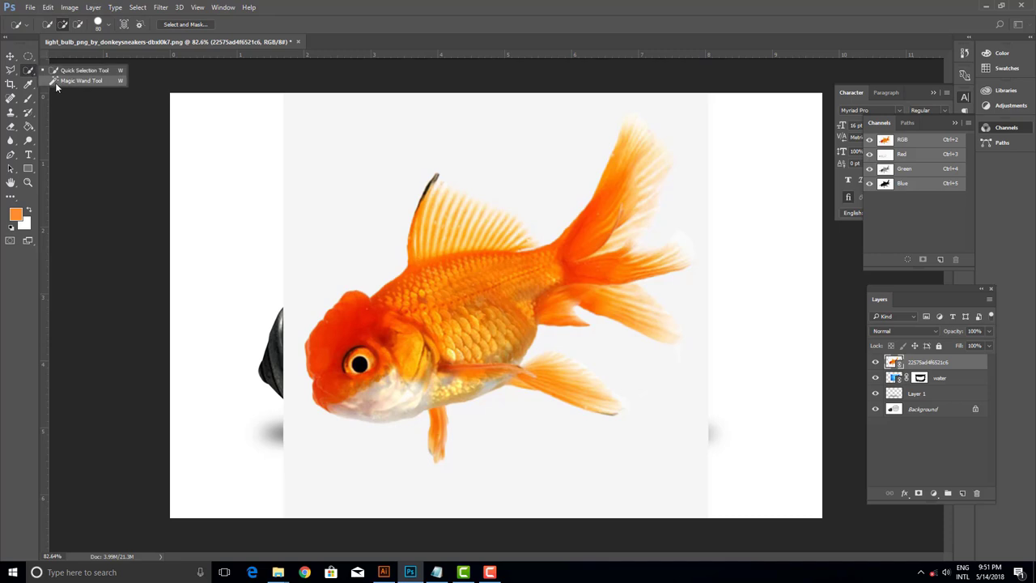
left_click(69, 84)
left_click(327, 227)
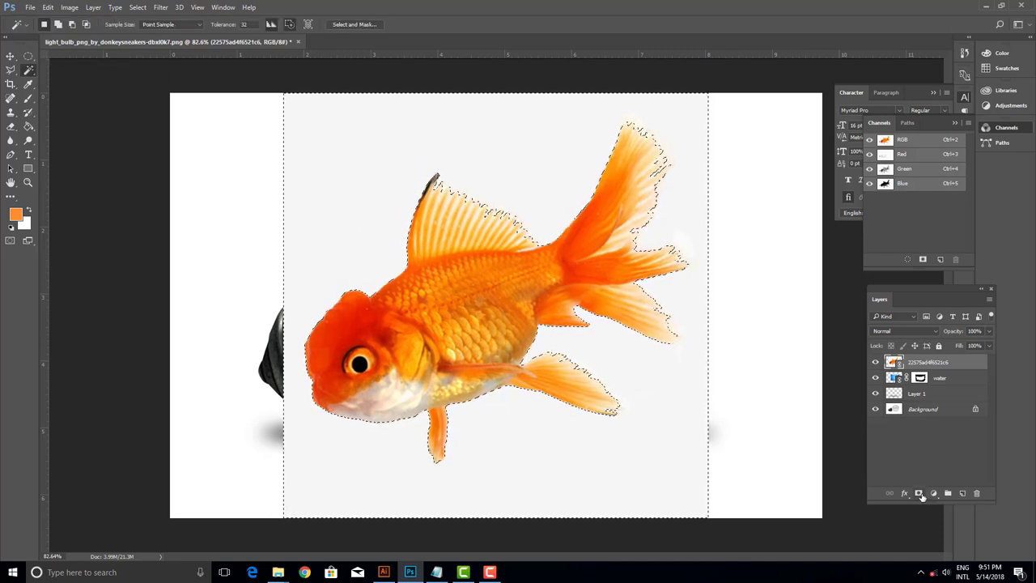
left_click(69, 7)
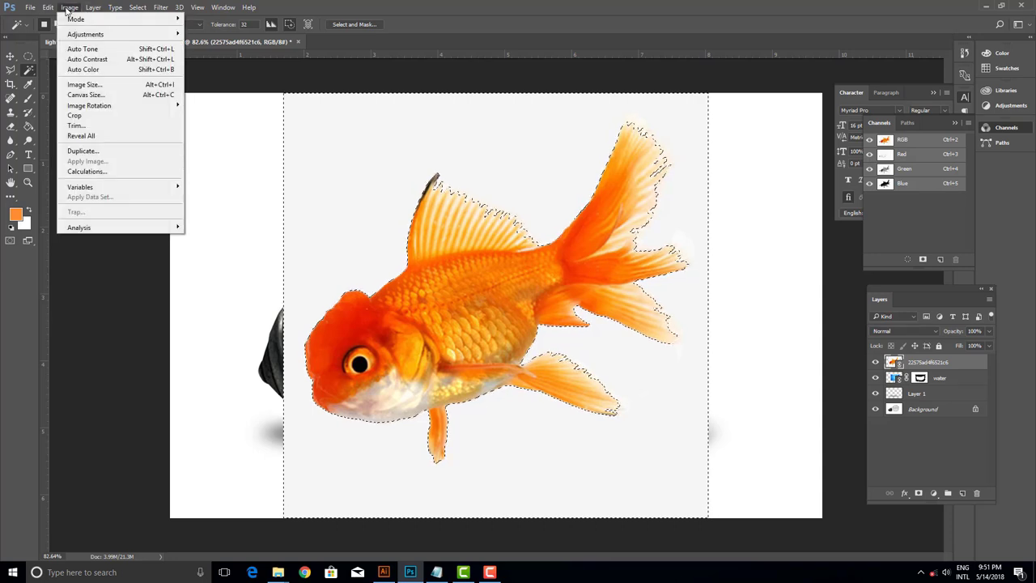
left_click(138, 8)
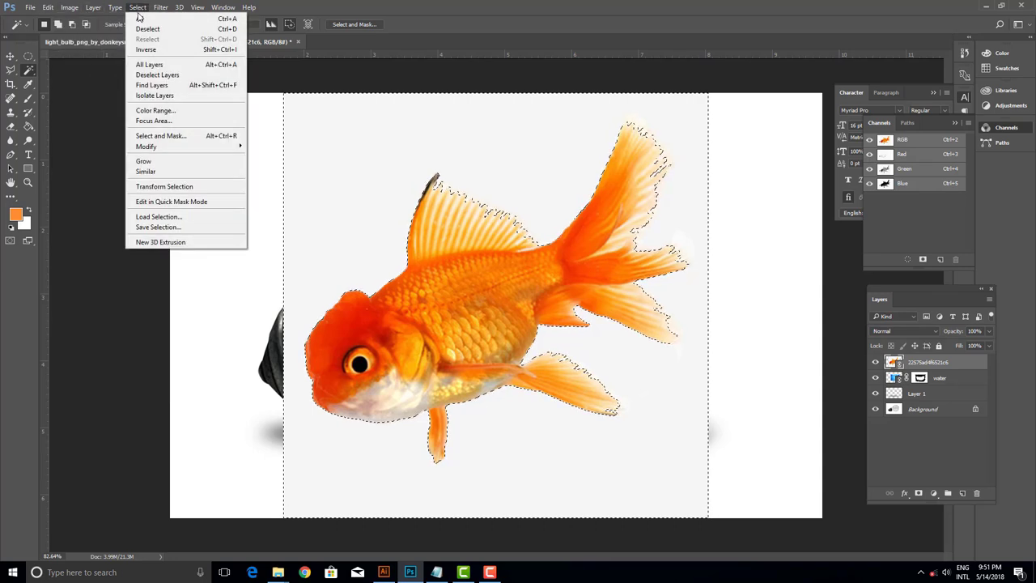
left_click(147, 50)
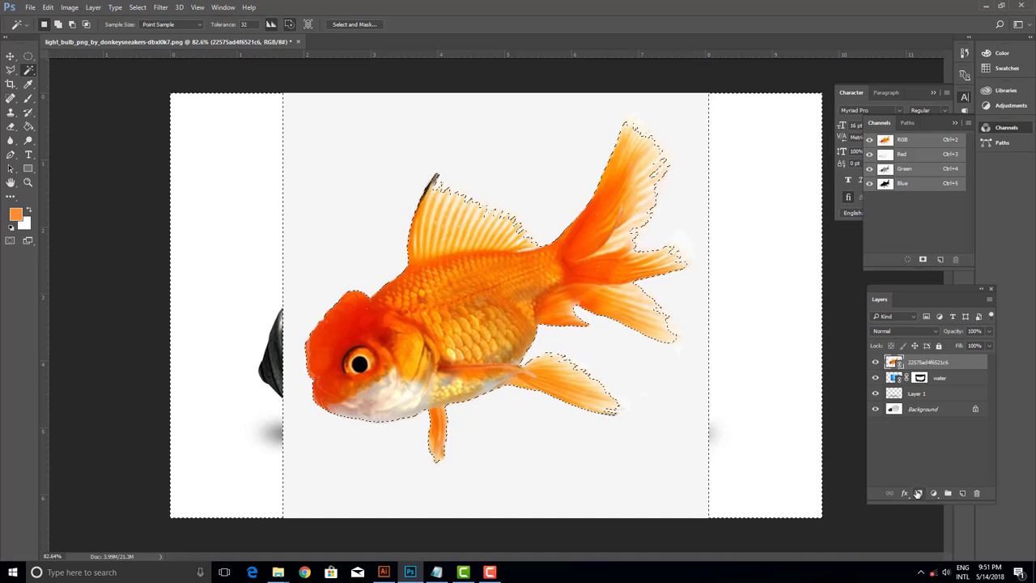
left_click(918, 492)
left_click(10, 56)
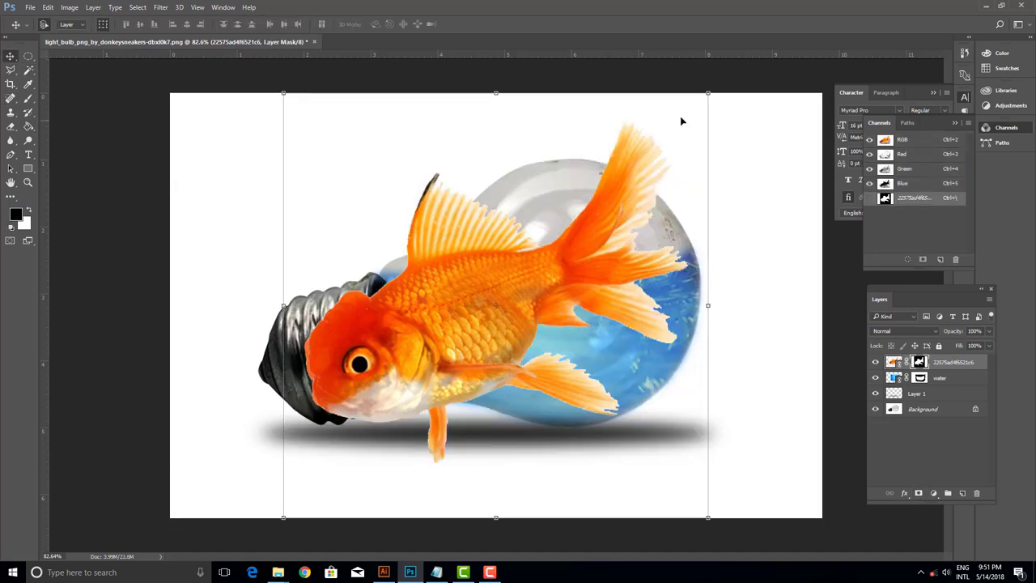
- Shrink the goldfish and move it upright into the water inside the bulb, then commit
left_click_drag(703, 93, 557, 224)
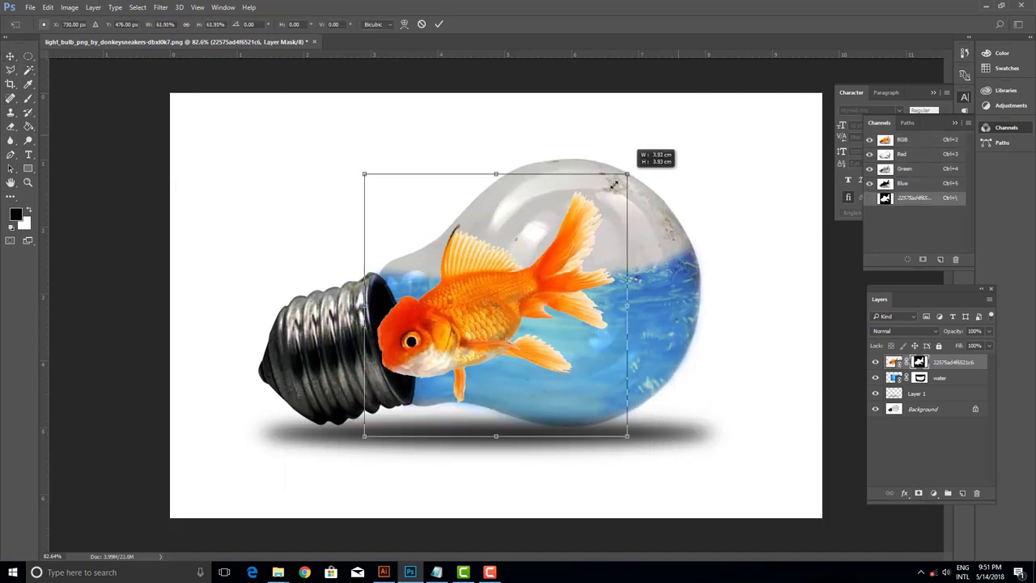
left_click_drag(519, 287, 540, 324)
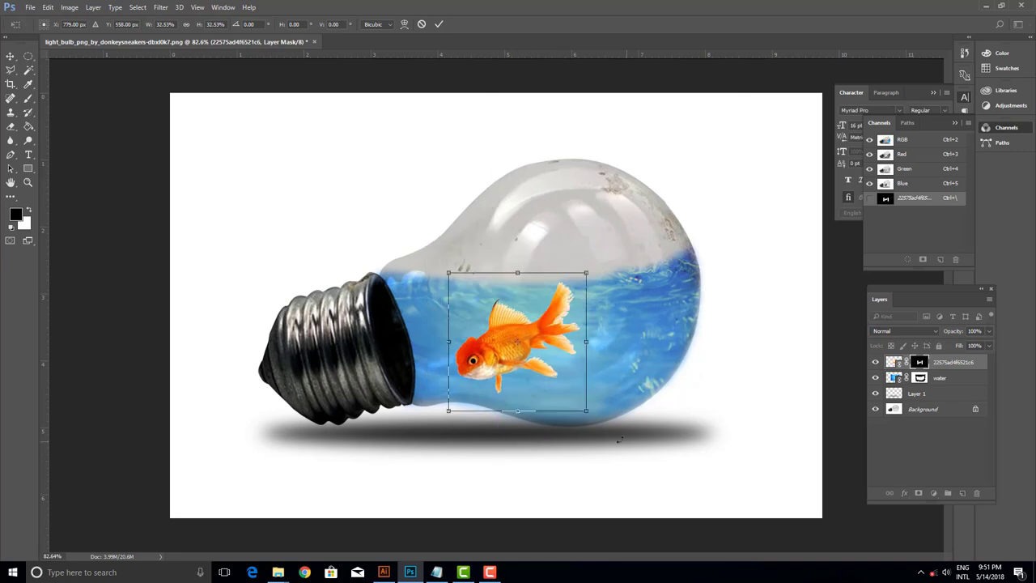
left_click_drag(595, 419, 548, 450)
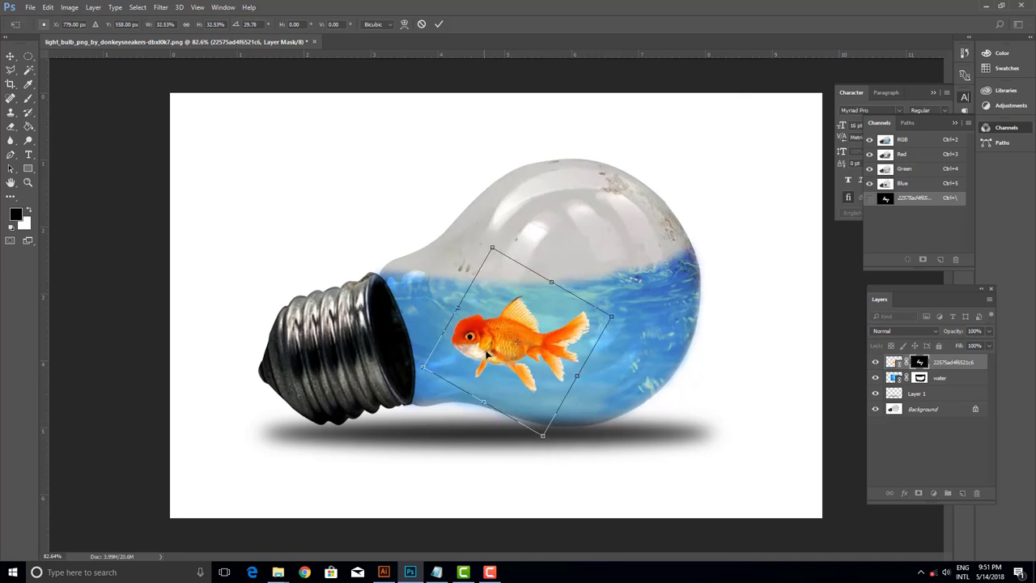
left_click_drag(486, 353, 473, 366)
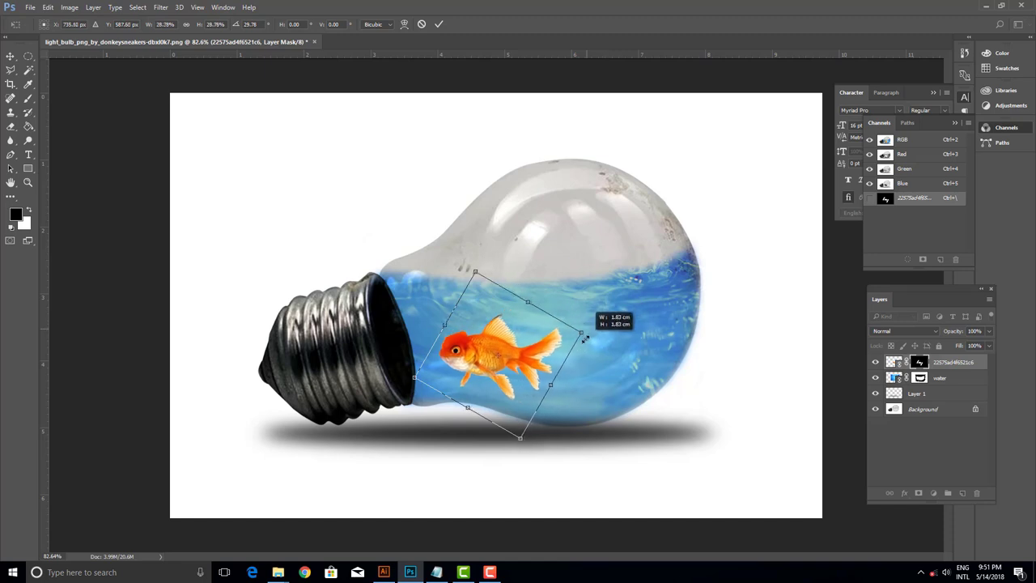
left_click_drag(605, 326, 595, 314)
left_click(439, 24)
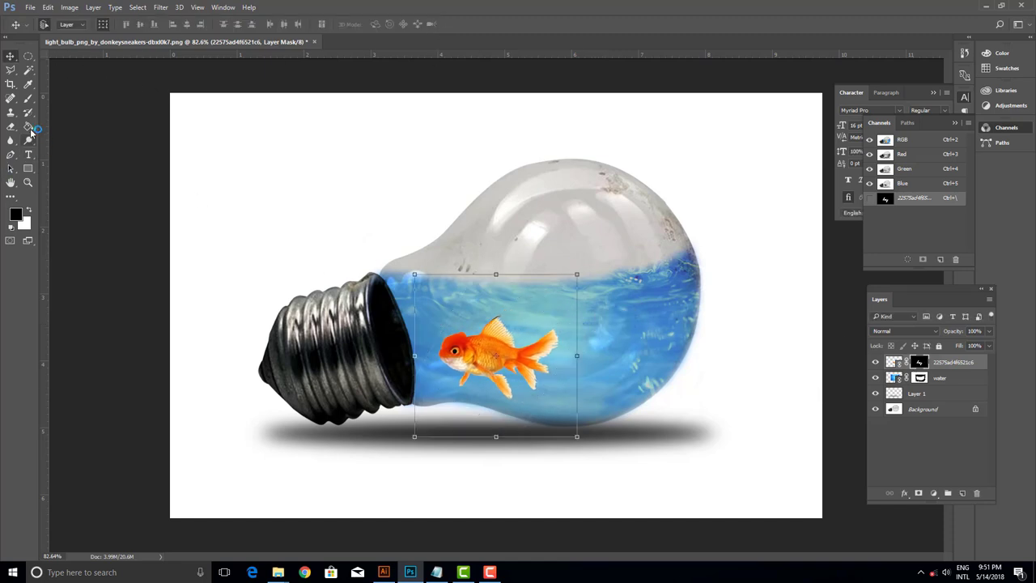
left_click(28, 98)
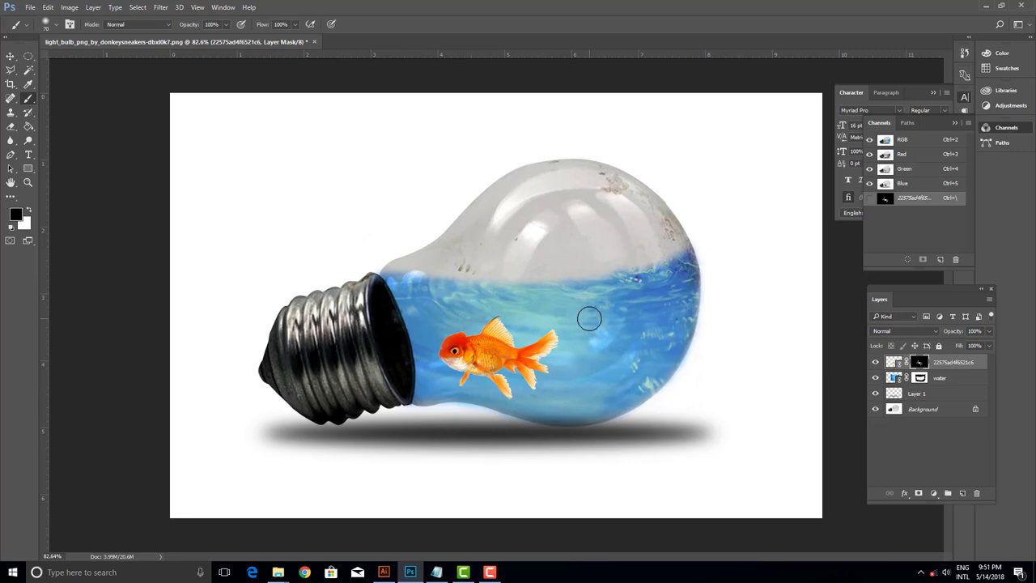
- Lower the first goldfish layer's opacity to 82%
left_click(10, 57)
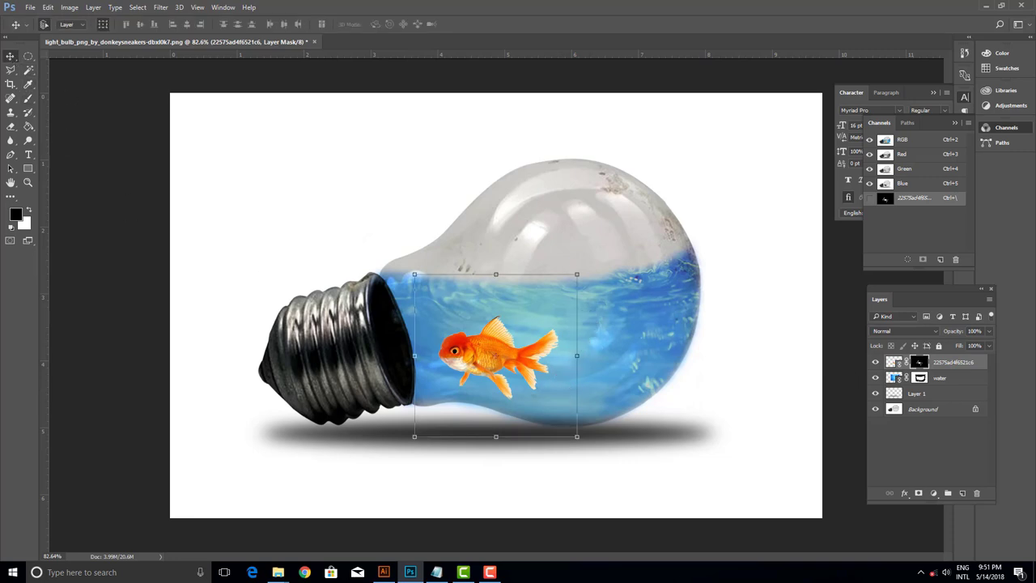
left_click(973, 331)
key("Down")
key("Down")
key("Down")
key("Down")
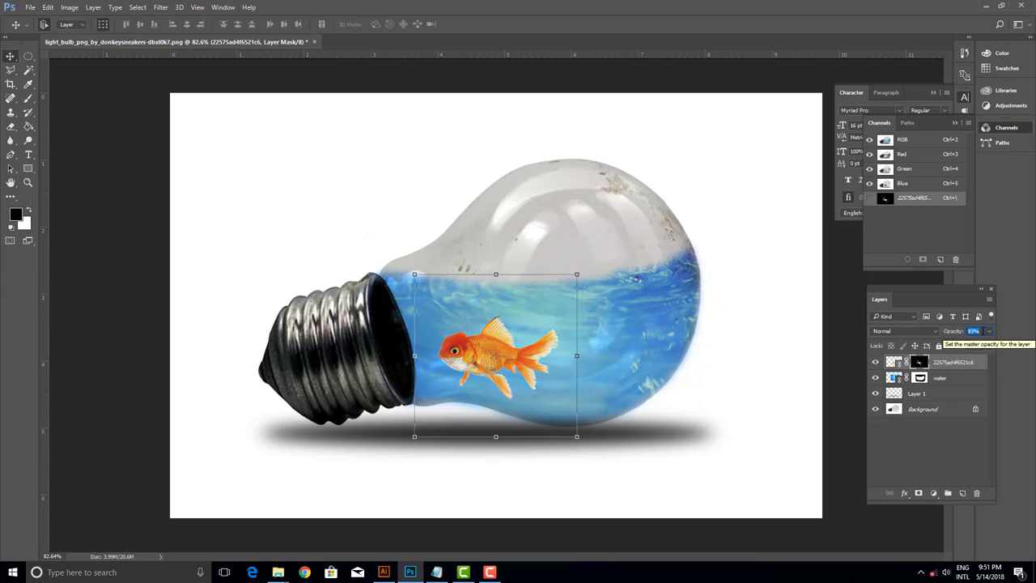
key("Down")
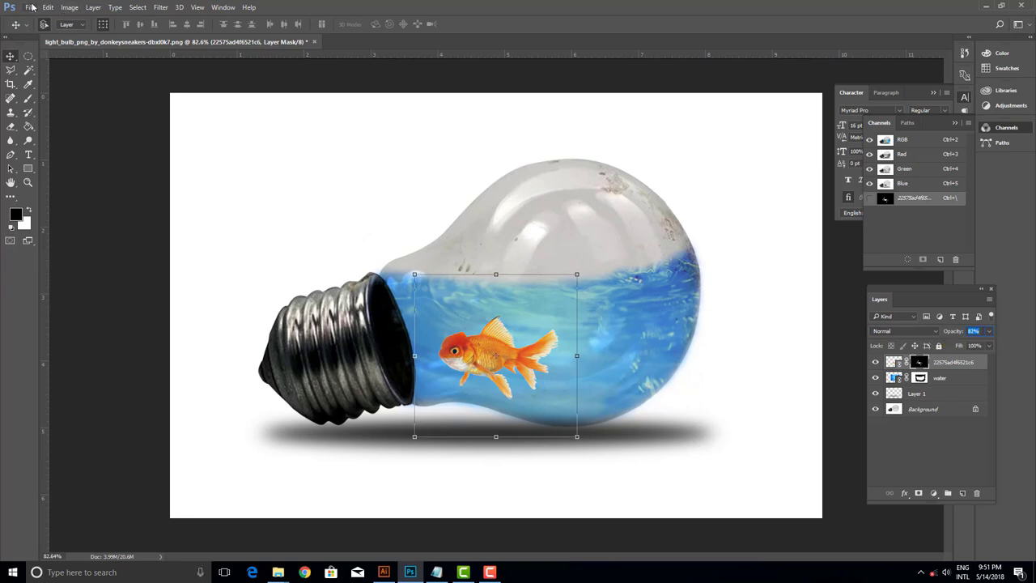
- Place fish_PNG25159 as a new linked layer and commit it
left_click(30, 7)
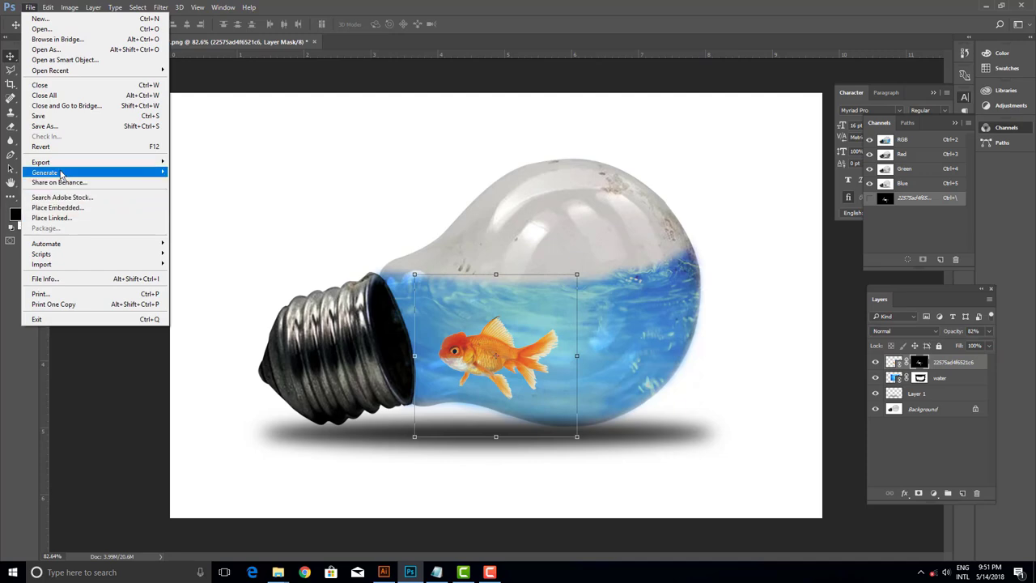
left_click(44, 218)
left_click(302, 88)
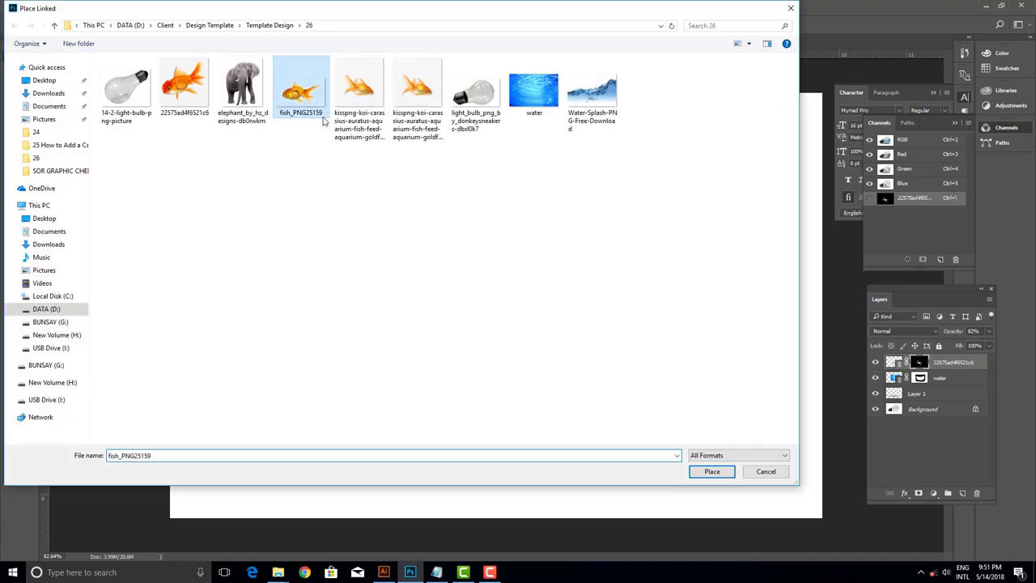
left_click(698, 476)
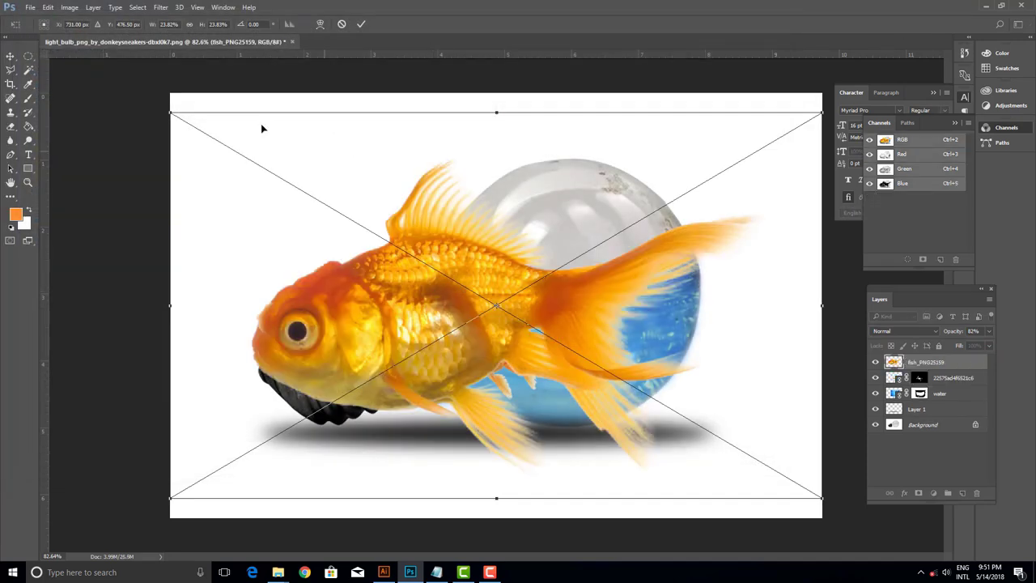
left_click(361, 23)
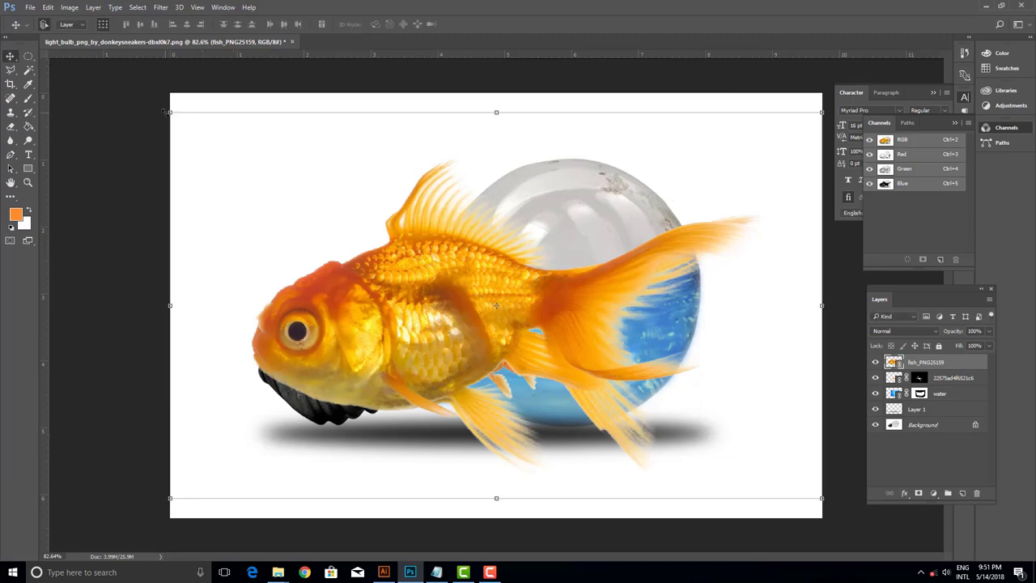
- Shrink the second goldfish, move it toward the bulb's lower right, and flip it horizontally
left_click_drag(167, 111, 546, 335)
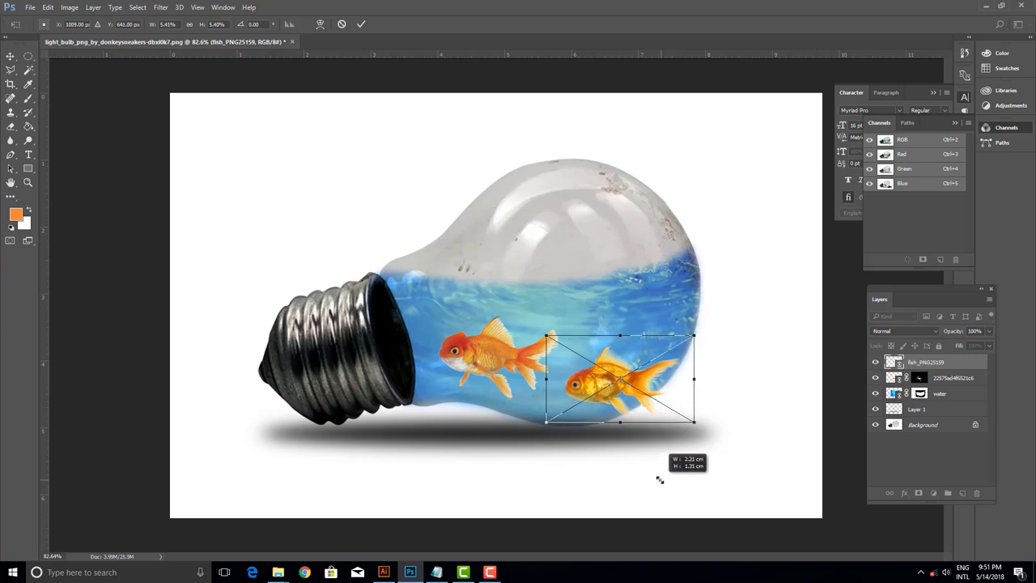
left_click_drag(821, 496, 659, 479)
left_click_drag(608, 394, 587, 381)
right_click(587, 378)
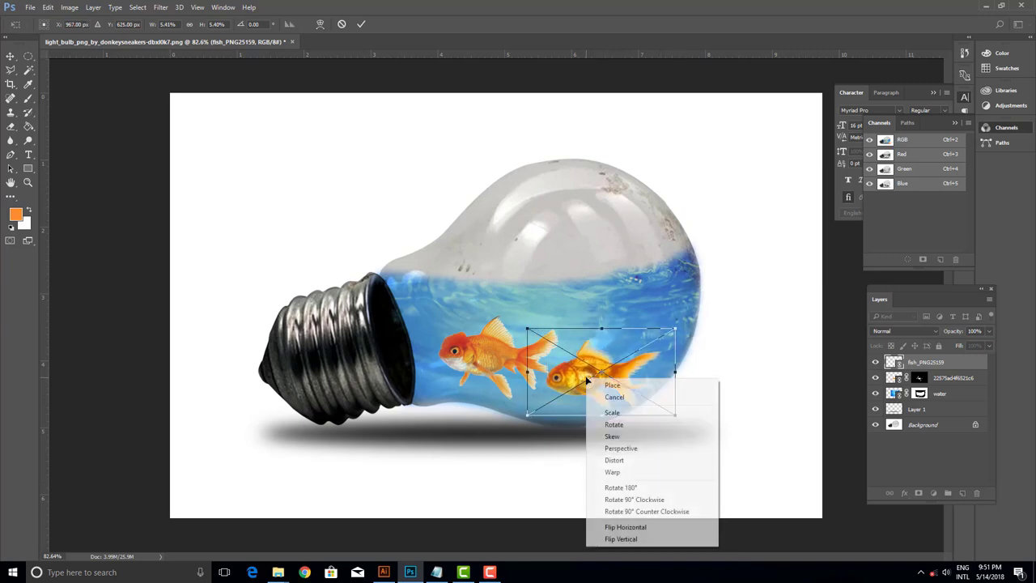
left_click(636, 527)
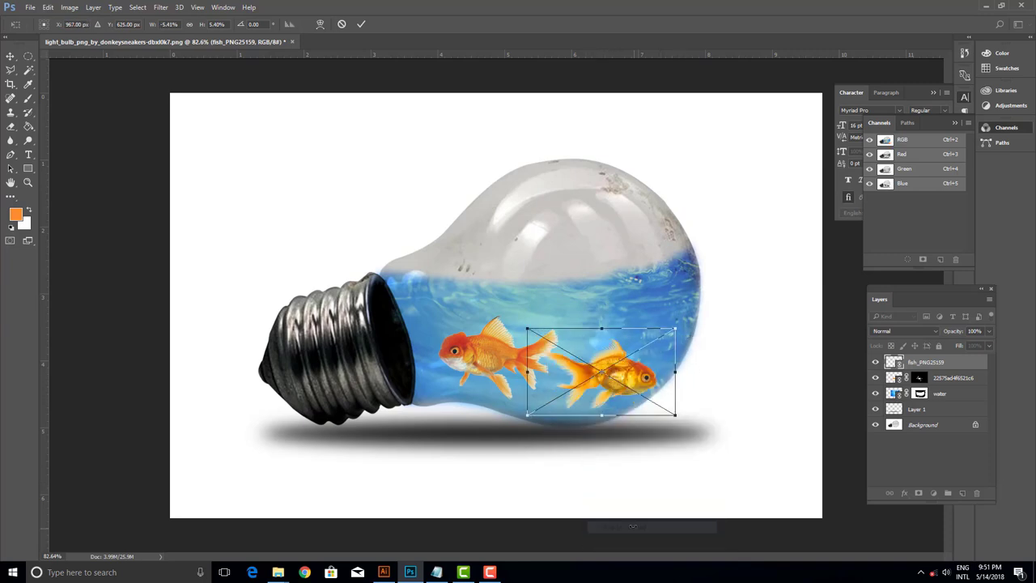
- Rotate the fish about -17°, shift it up, commit, and lower its opacity slightly
left_click_drag(678, 426, 688, 390)
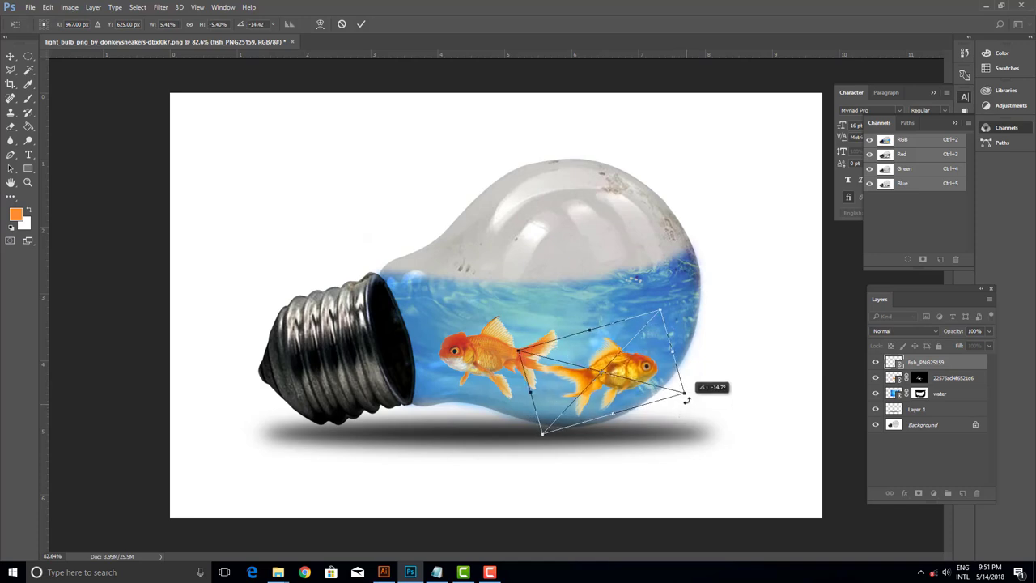
left_click_drag(612, 372, 625, 319)
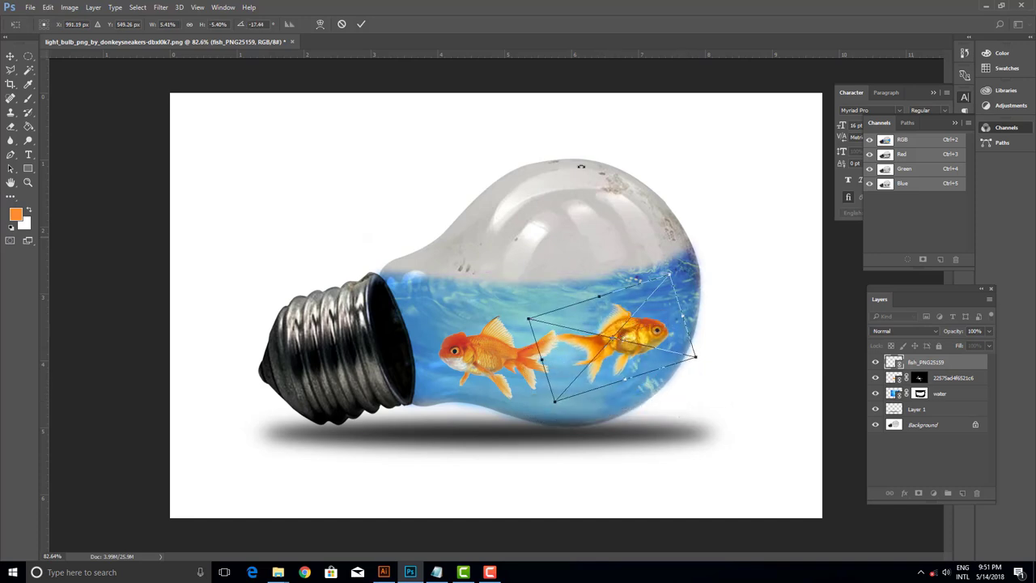
left_click(359, 24)
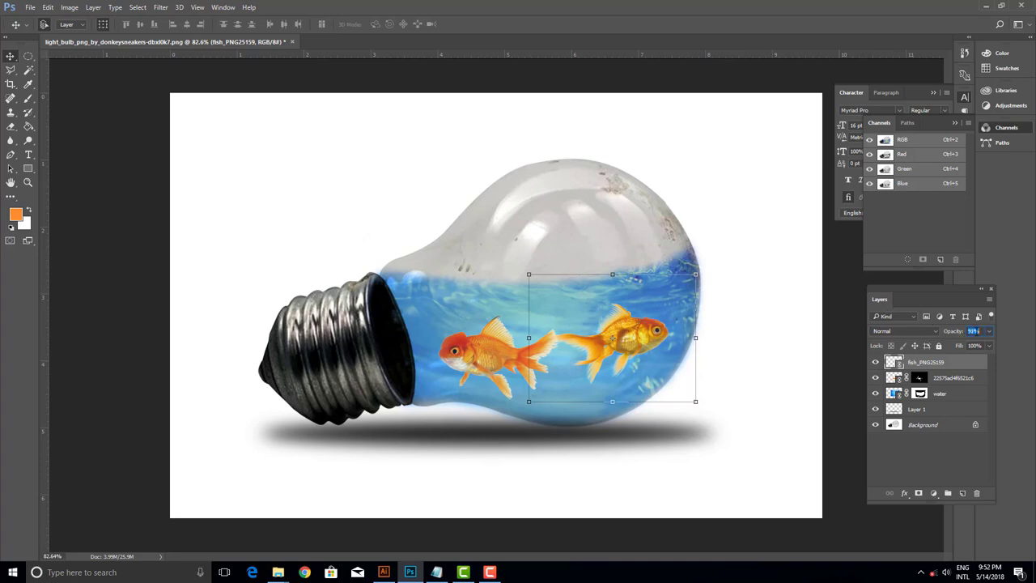
key("Down")
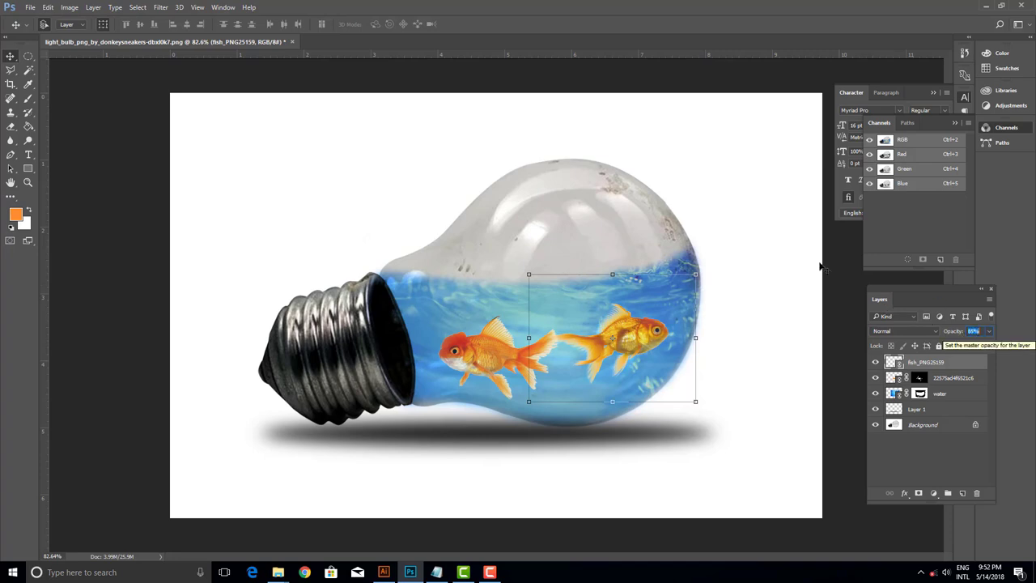
left_click(224, 150)
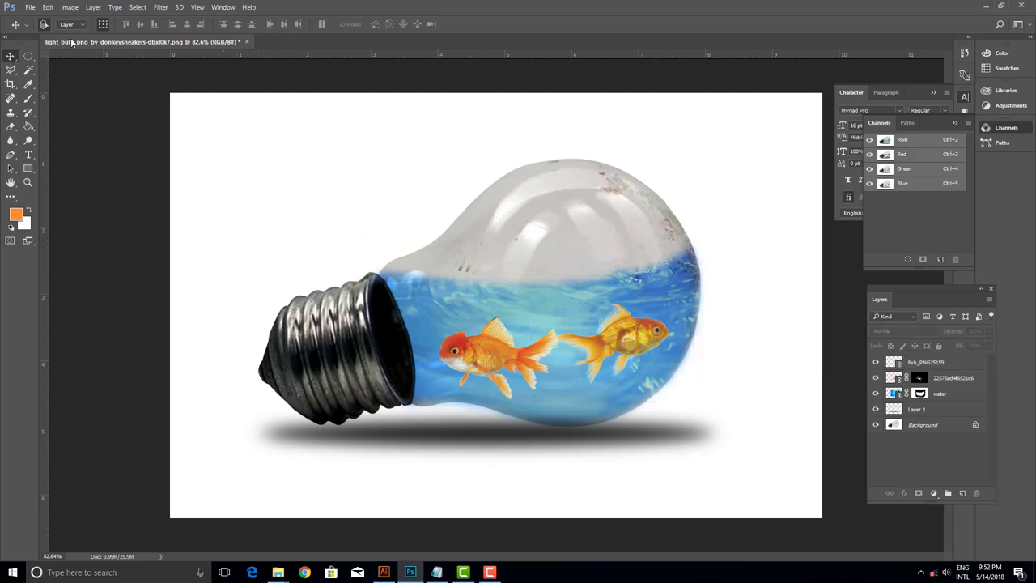
- Place the Water-Splash-PNG-Free-Download image as a linked layer
left_click(32, 9)
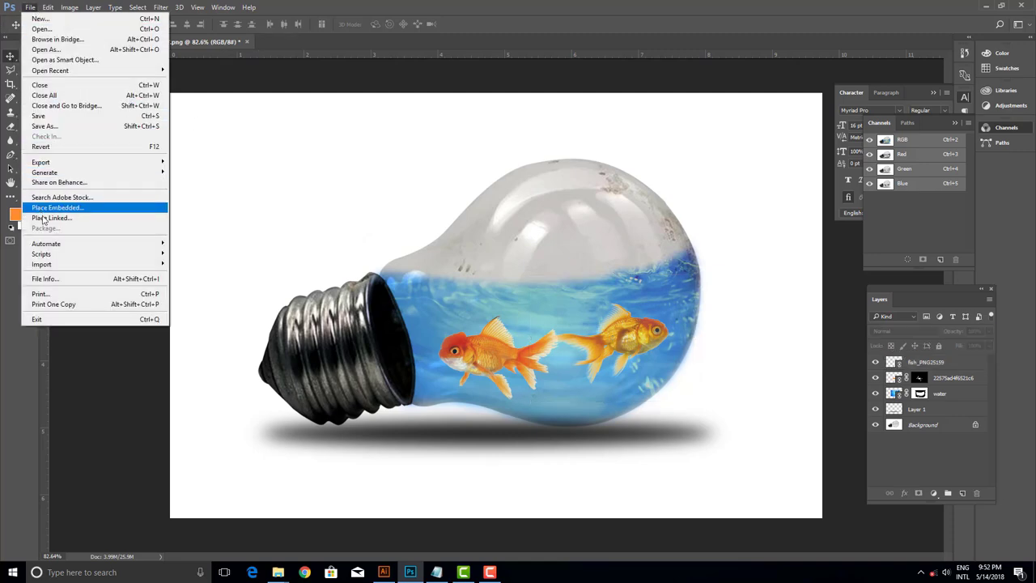
left_click(149, 217)
left_click(593, 93)
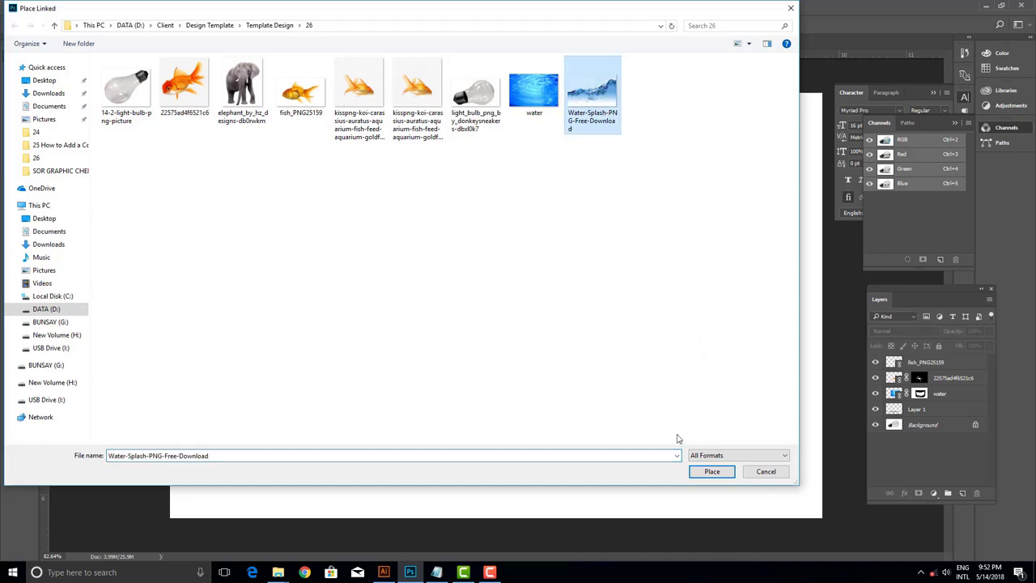
left_click(696, 471)
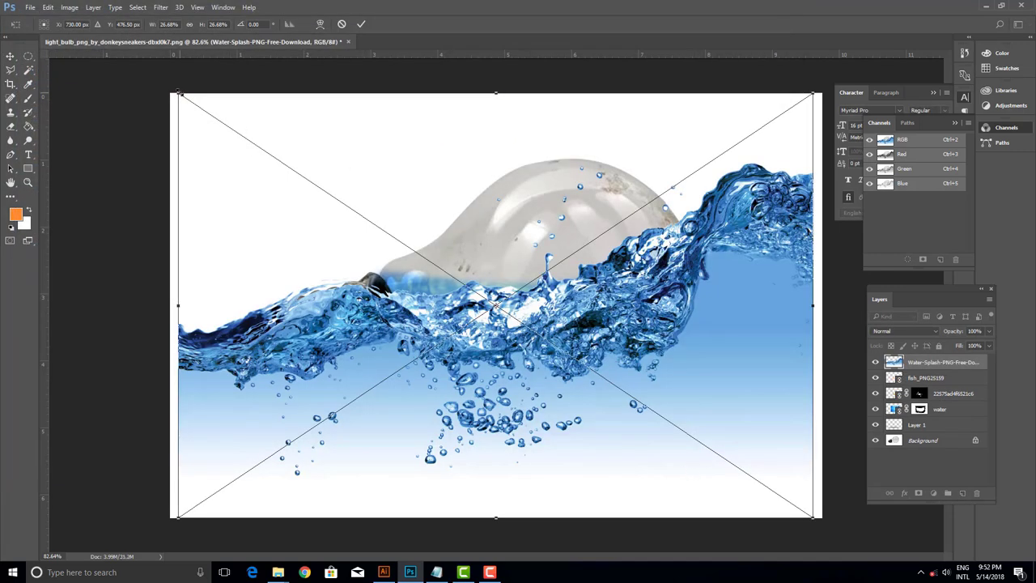
- Scale the splash across the bulb's lower half, tilt it about 9°, and commit
left_click_drag(179, 93, 326, 193)
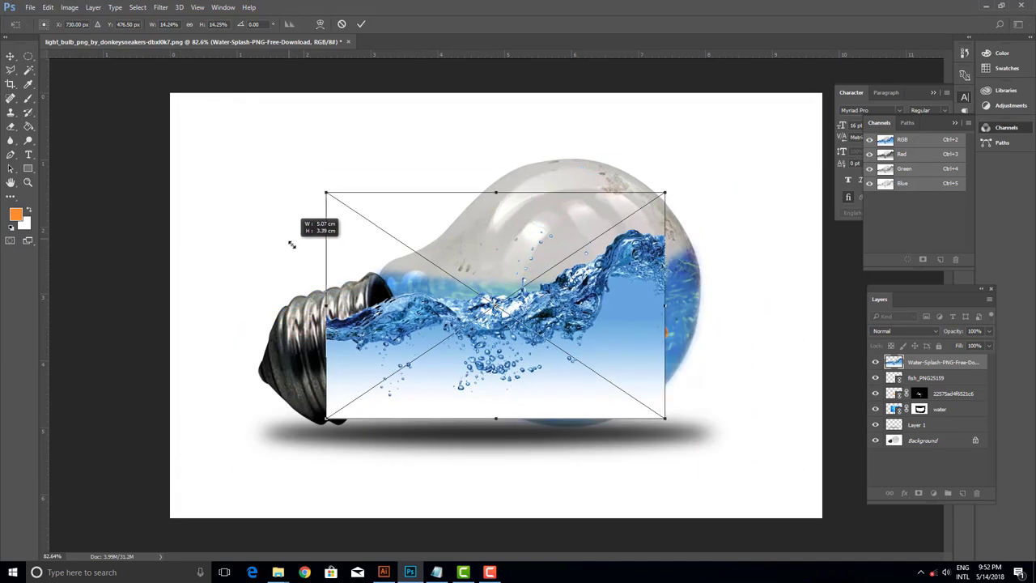
left_click_drag(682, 424, 648, 490)
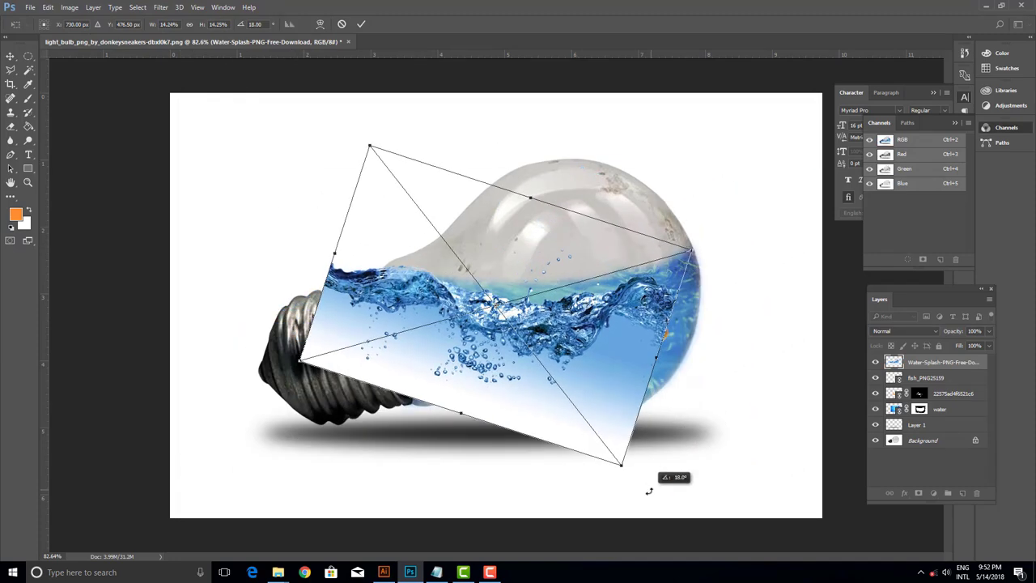
left_click_drag(688, 251, 748, 212)
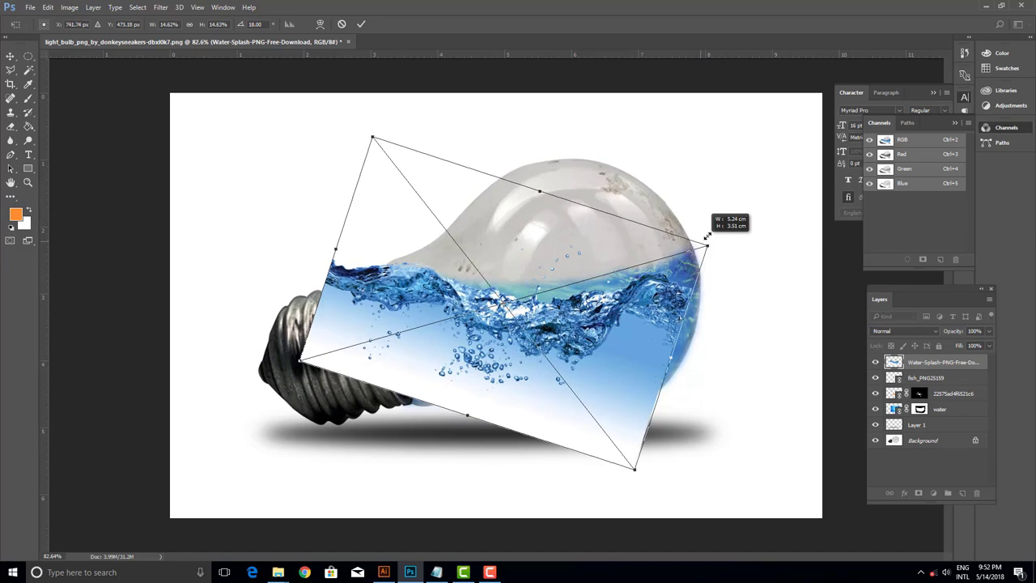
left_click_drag(698, 292, 698, 277)
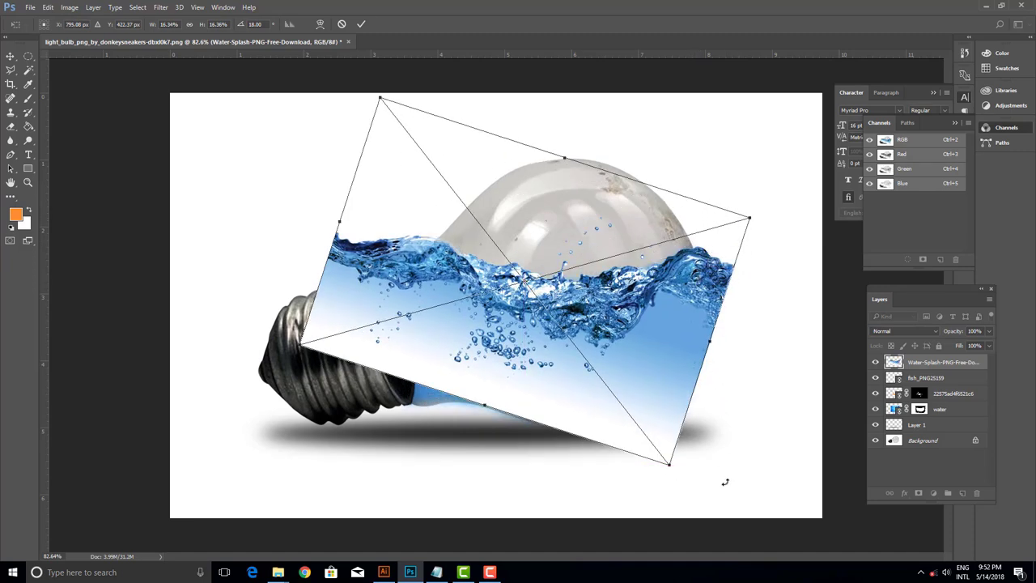
left_click_drag(671, 475, 718, 465)
left_click_drag(614, 411, 623, 397)
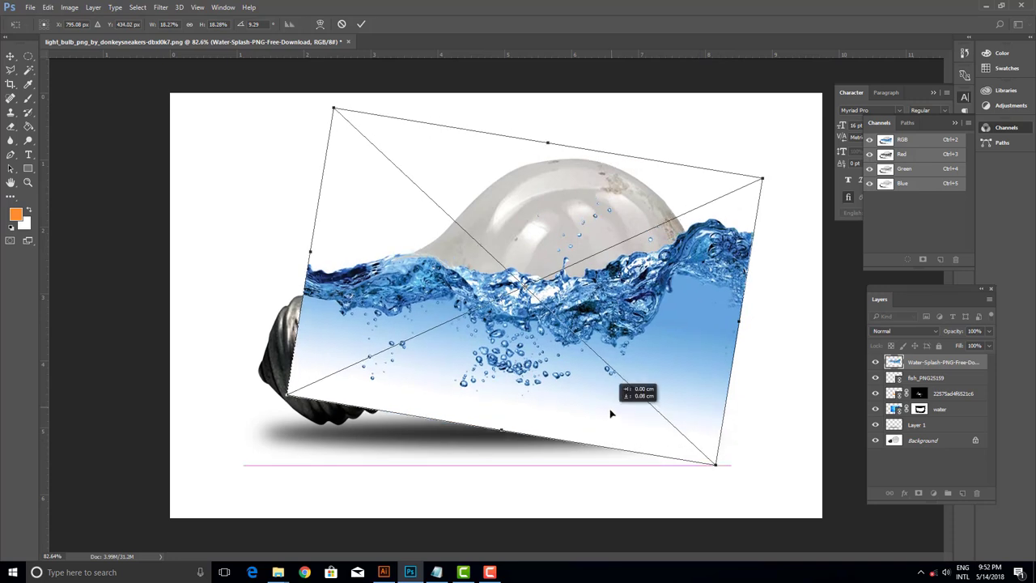
left_click(361, 23)
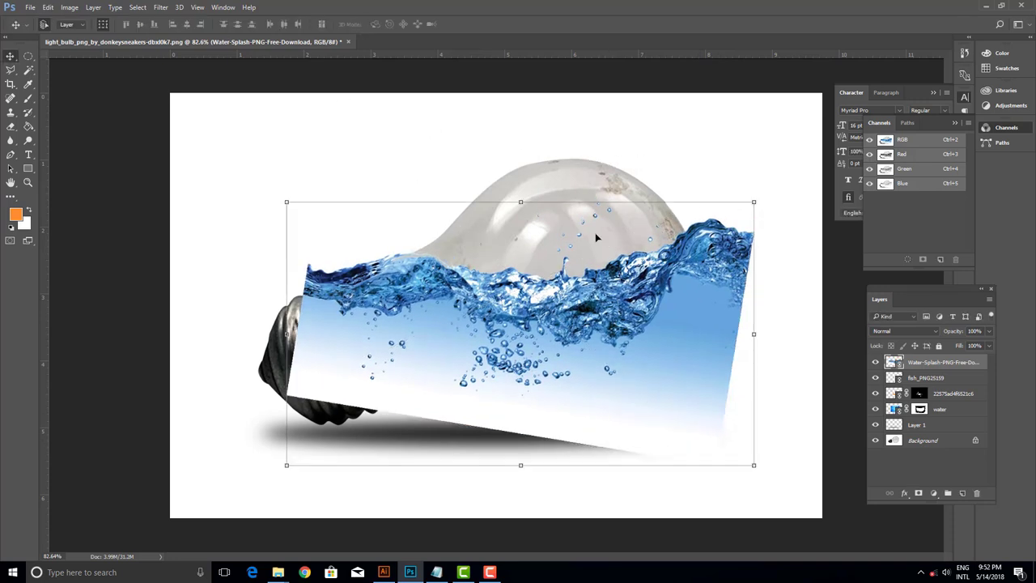
- Set the splash layer's blend mode to Overlay and add a layer mask
left_click(895, 331)
left_click(888, 439)
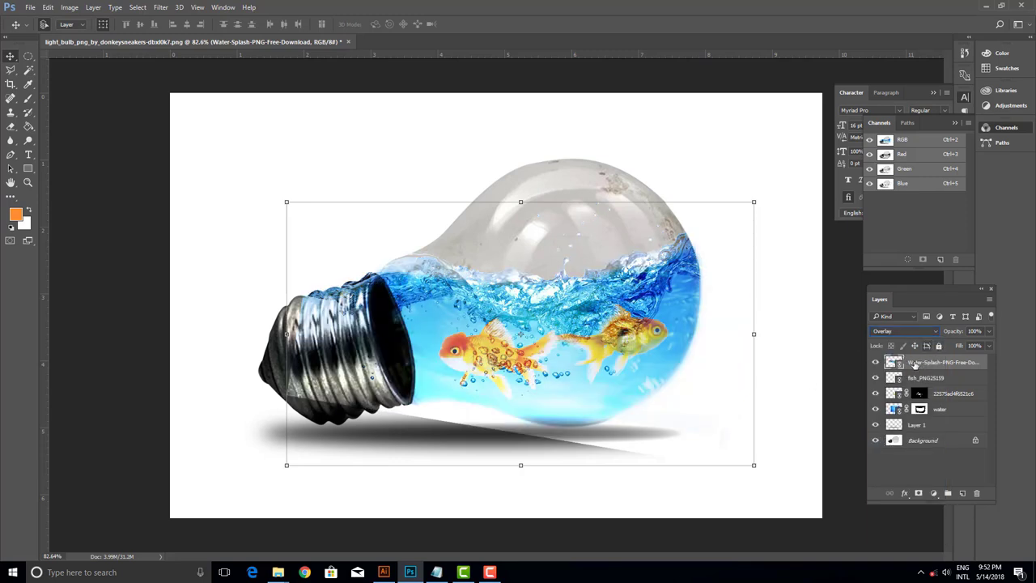
left_click(918, 493)
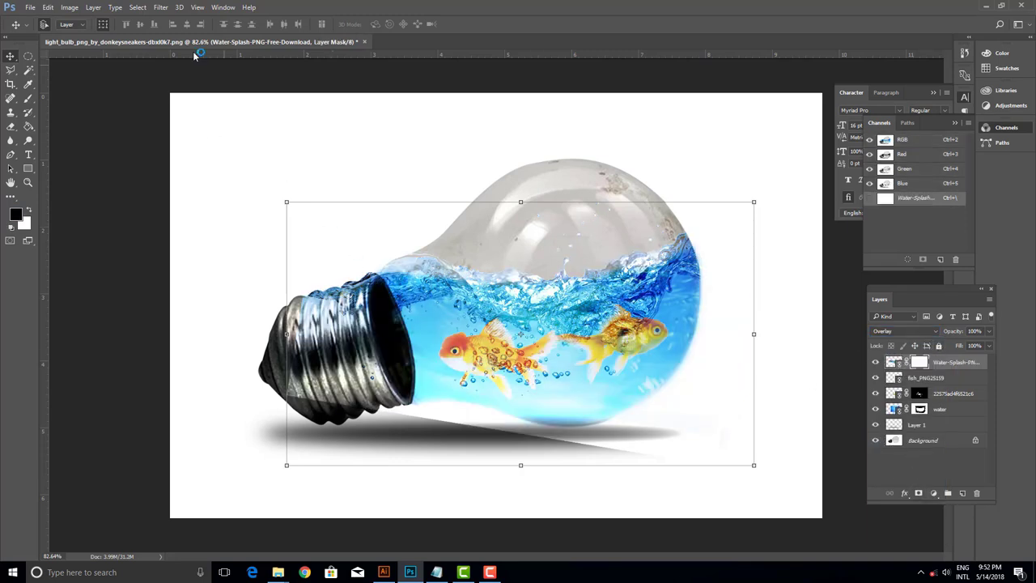
- Paint the mask black over the socket and shadow, then white along the bulb's lower edge
left_click(29, 98)
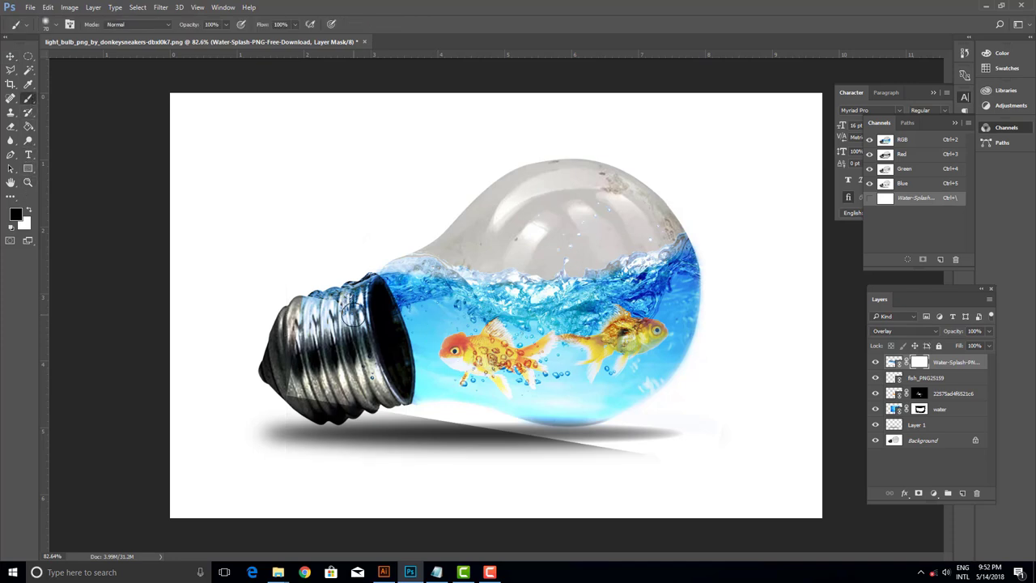
key("bracketright")
key("bracketright")
key("bracketright")
mouse_move(343, 266)
left_mouse_down()
mouse_move(324, 278)
mouse_move(316, 336)
mouse_move(347, 254)
mouse_move(321, 400)
mouse_move(494, 437)
left_mouse_up()
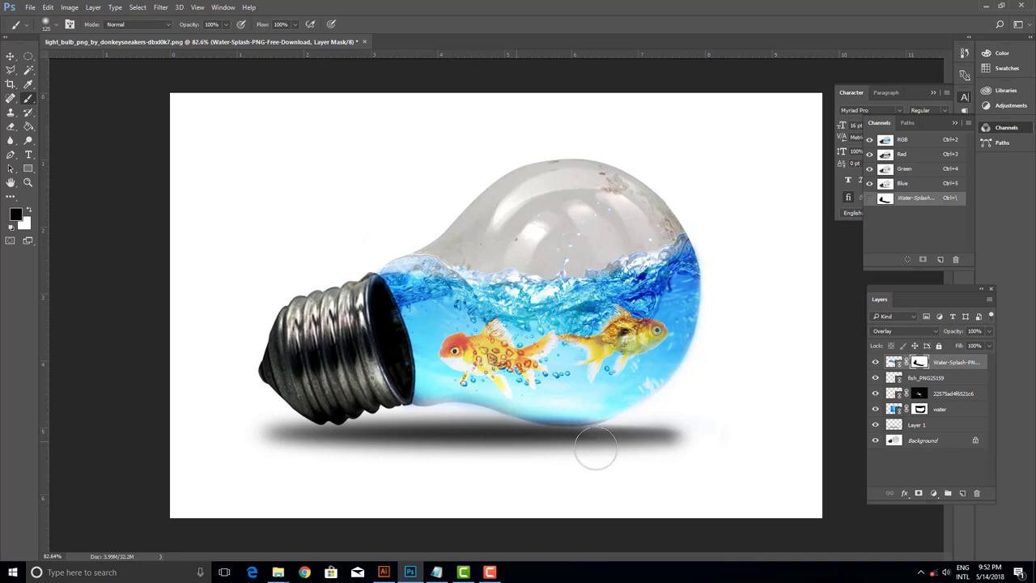
mouse_move(494, 438)
left_mouse_down()
mouse_move(676, 407)
mouse_move(689, 419)
left_mouse_up()
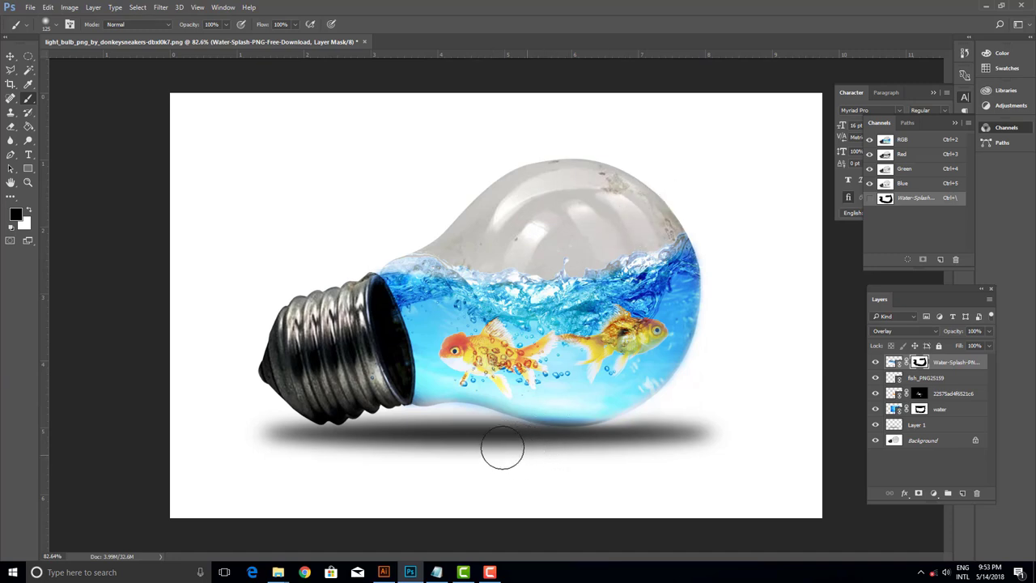
key("bracketleft")
key("bracketleft")
key("bracketleft")
key("x")
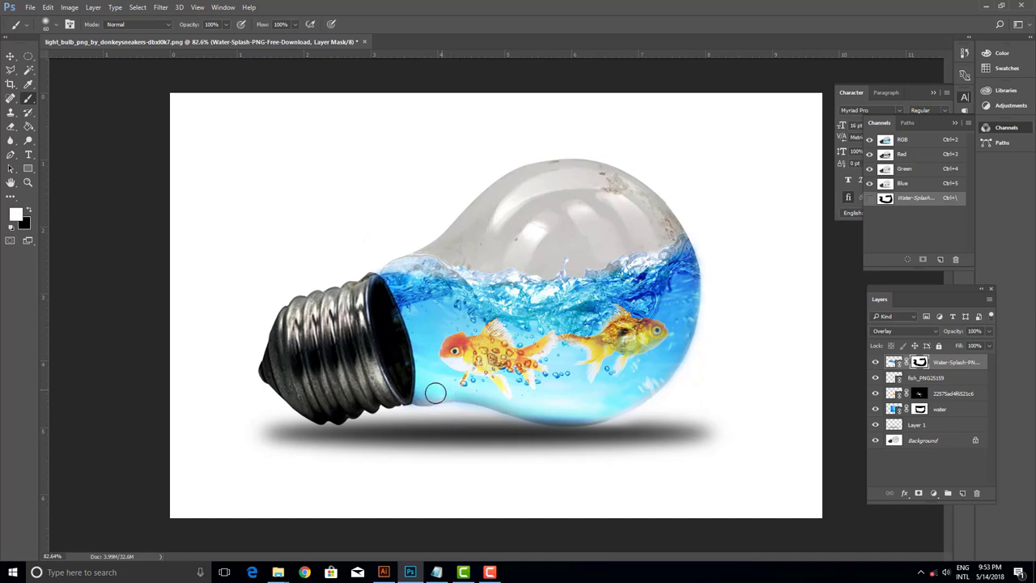
left_click_drag(422, 394, 588, 408)
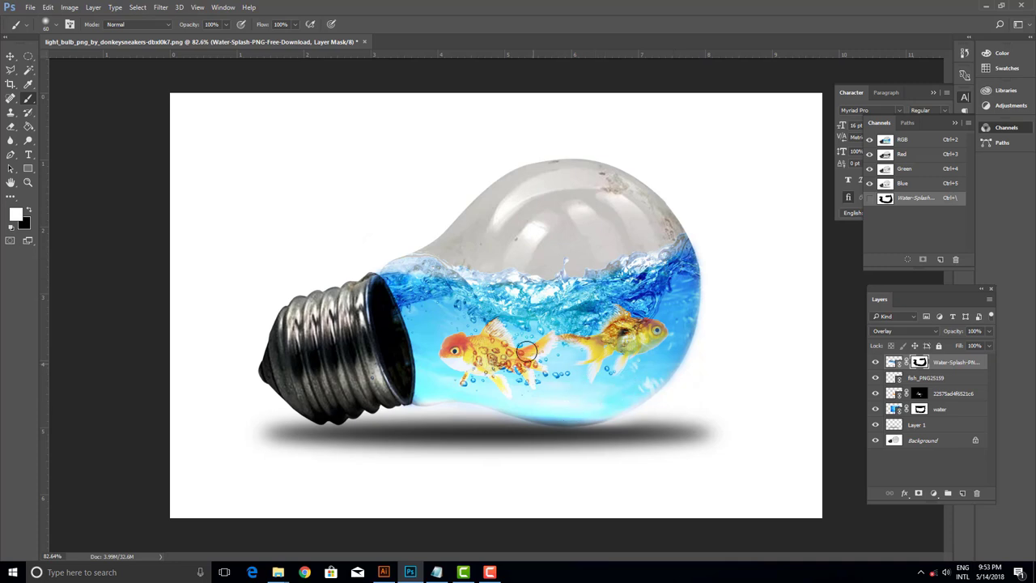
left_click(11, 56)
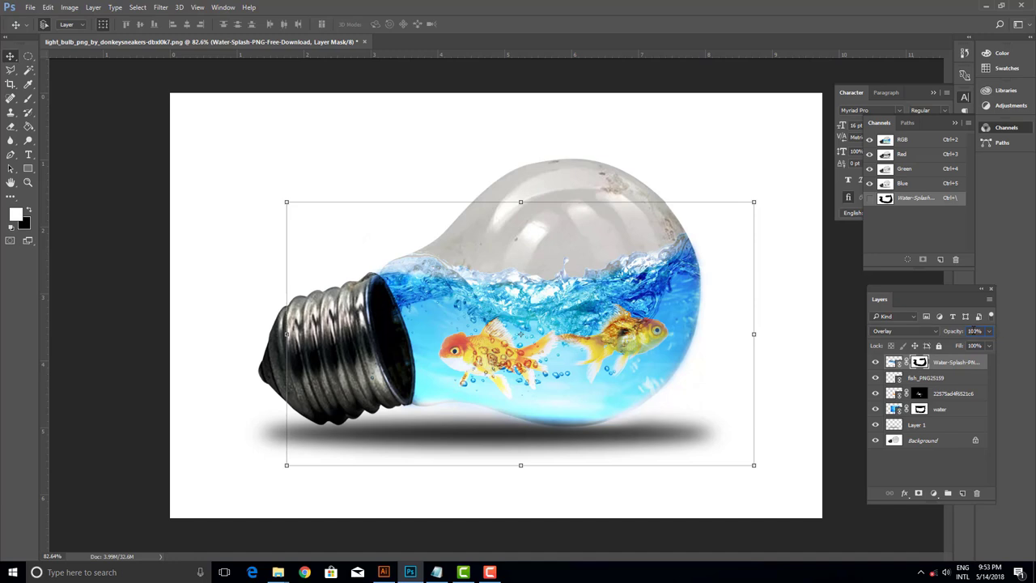
- Set the splash layer to 90% opacity and add a Vibrance adjustment at +31
scroll(974, 331, "down", 3)
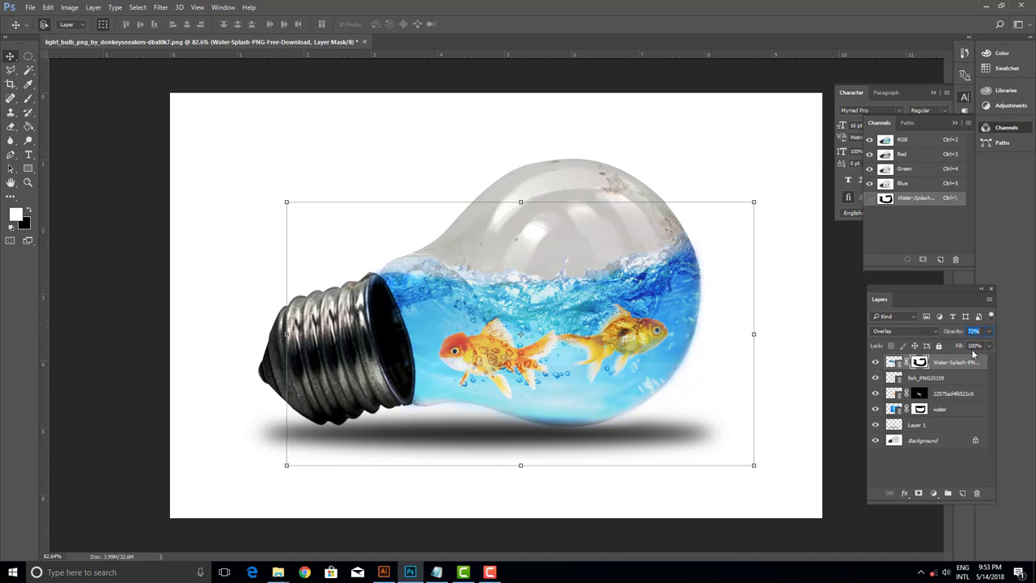
type("90")
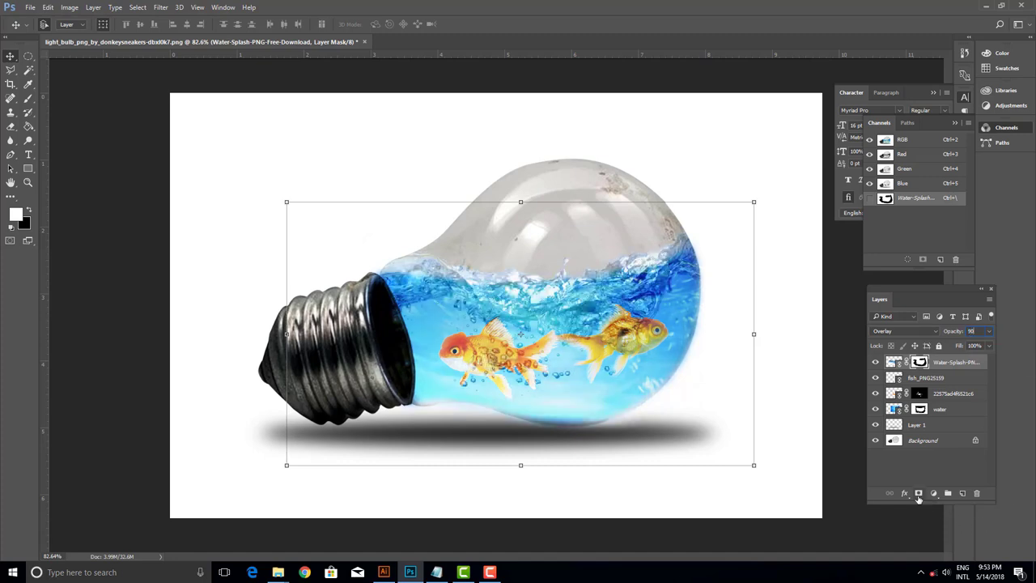
left_click(933, 494)
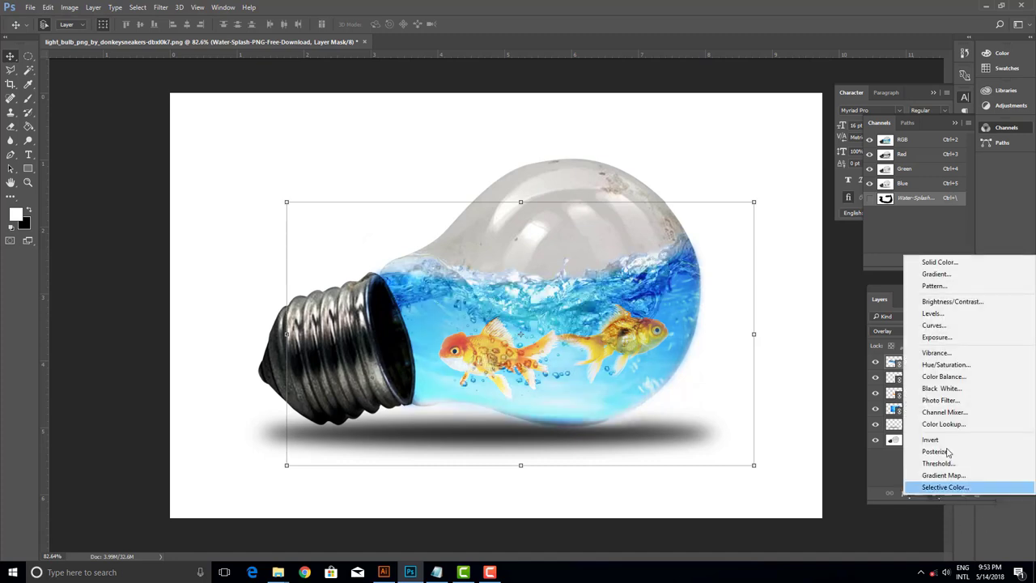
left_click(933, 353)
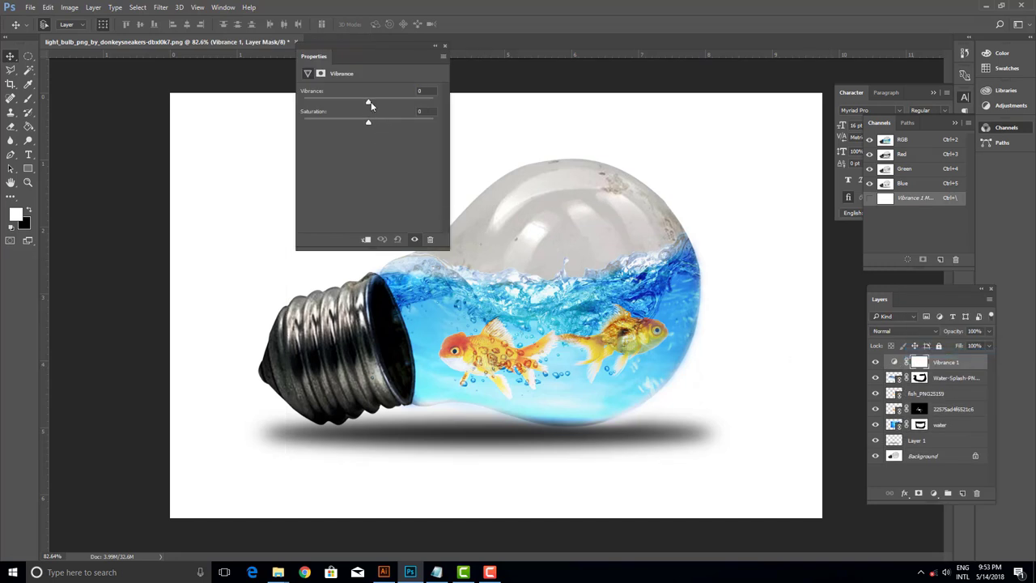
left_click_drag(379, 102, 380, 123)
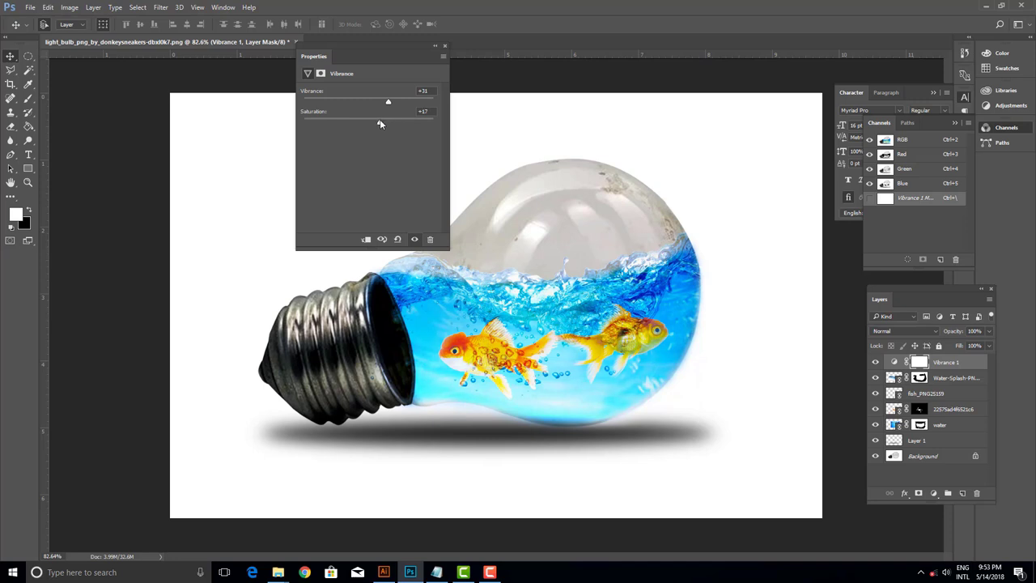
left_click(953, 409)
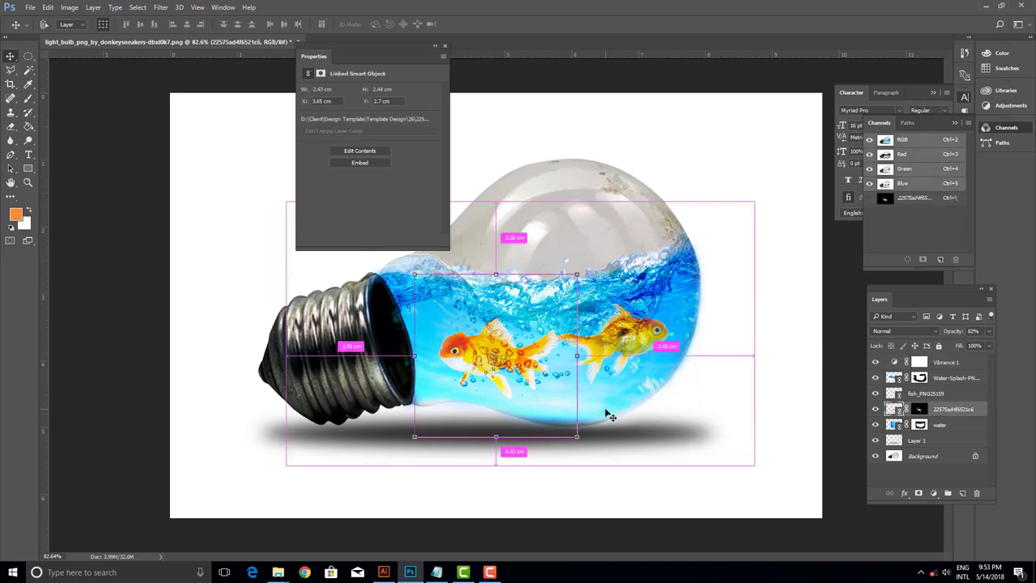
- Move the left goldfish slightly left toward the socket
key("ctrl+t")
left_click_drag(456, 348, 421, 348)
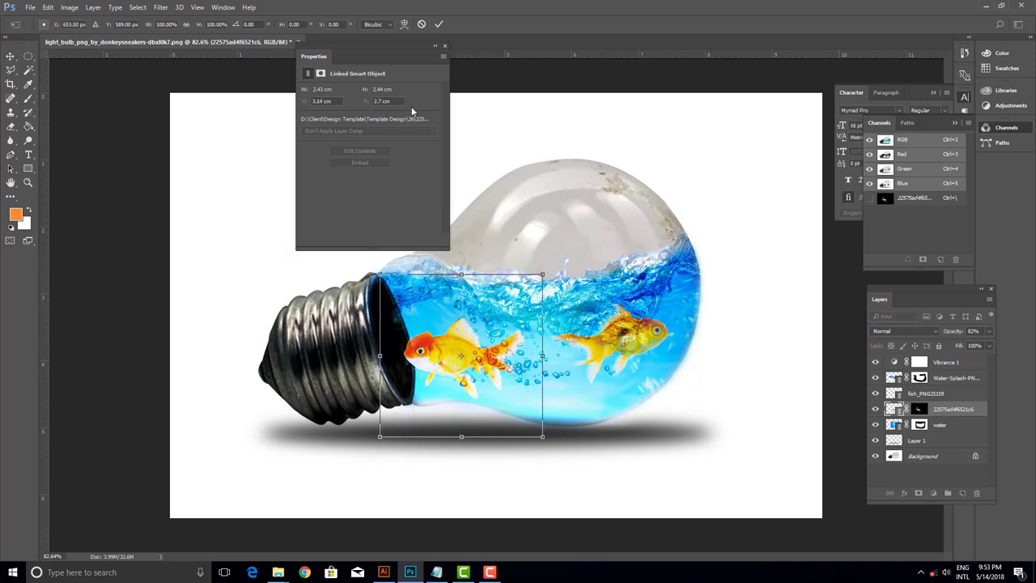
left_click(438, 25)
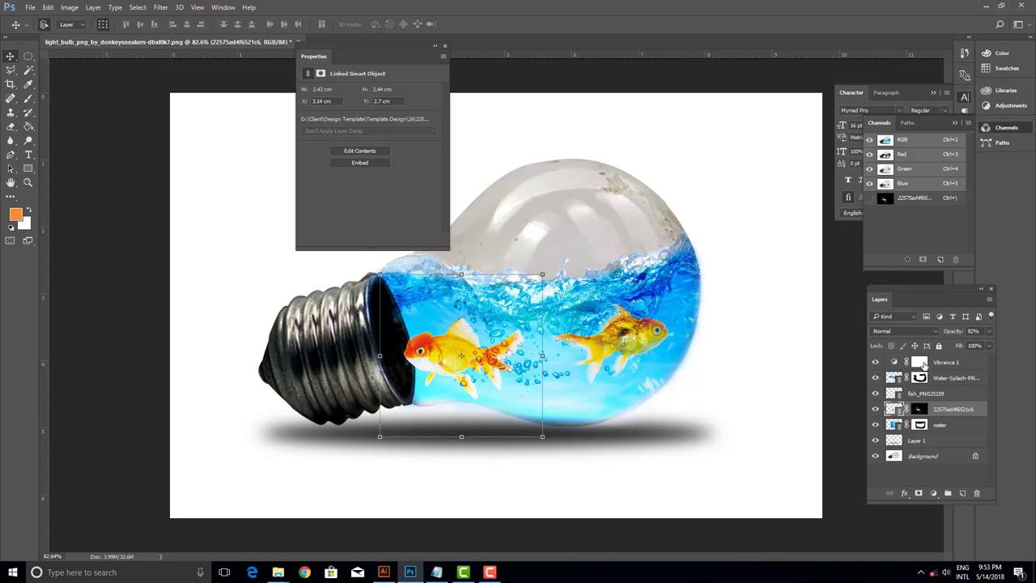
- Set Vibrance to +17 with Saturation +4, then stamp all visible layers into Layer 2
left_click(923, 365)
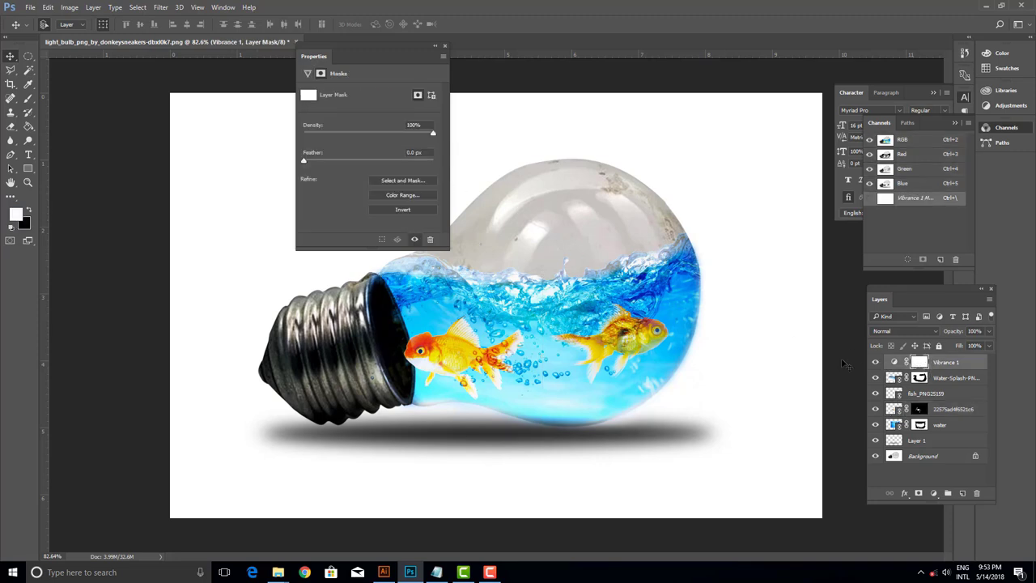
left_click(892, 361)
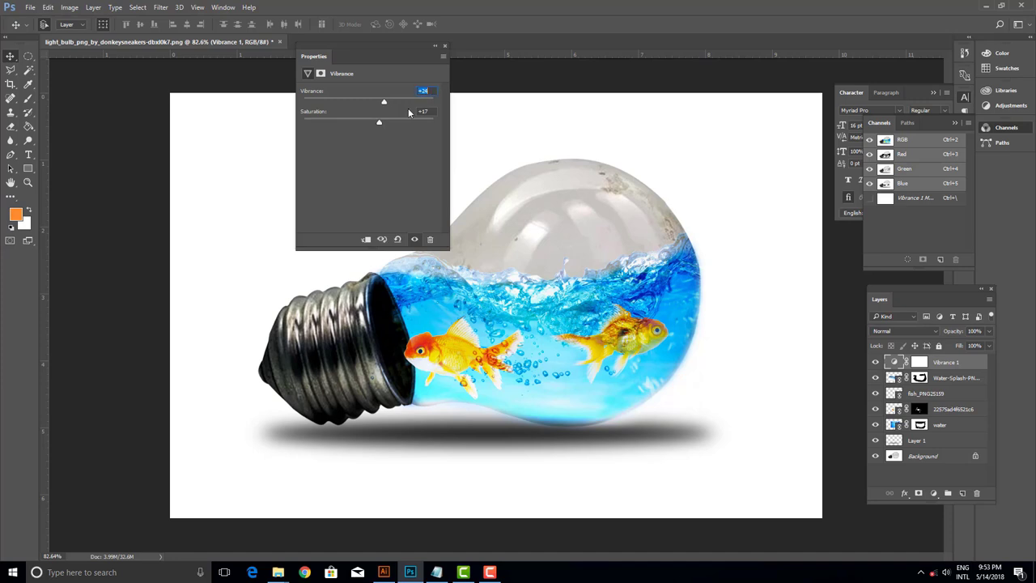
type("8")
key("Return")
left_click(935, 382)
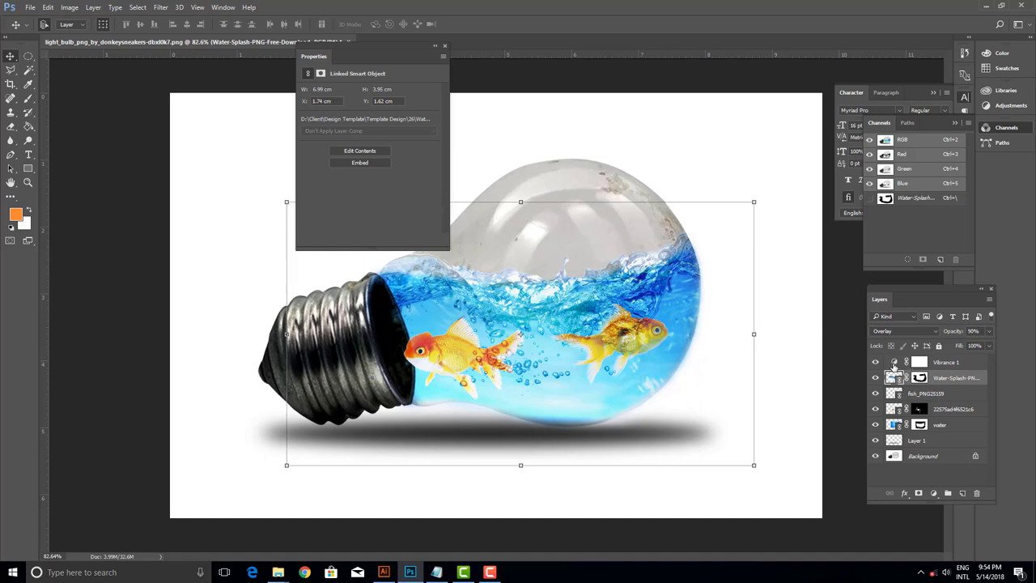
left_click(894, 365)
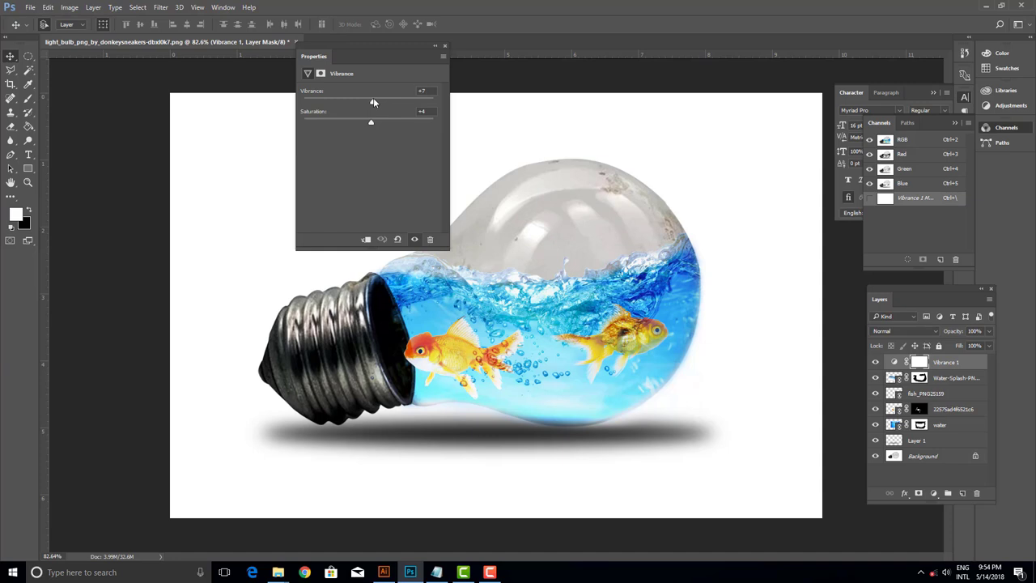
left_click_drag(373, 99, 379, 100)
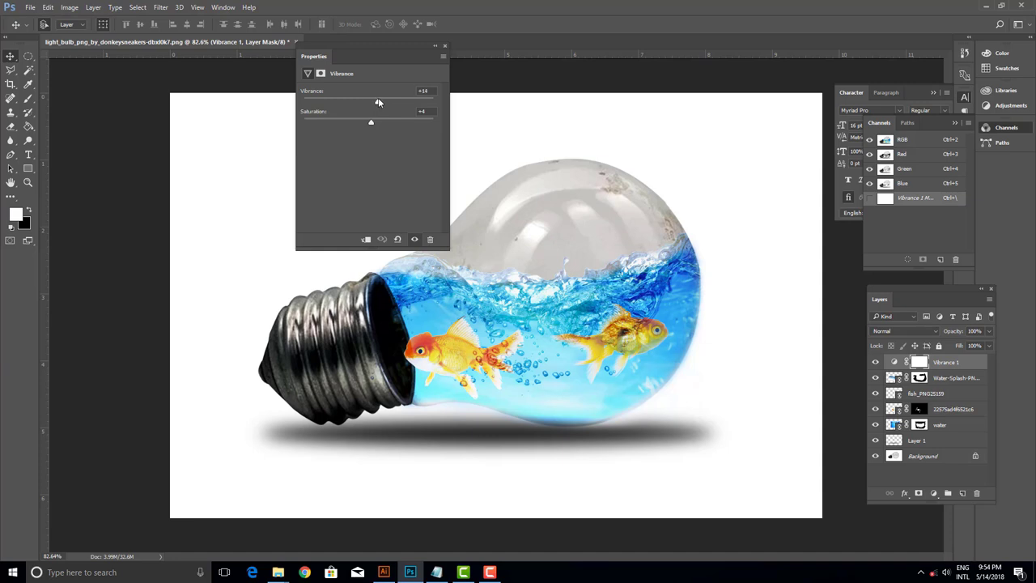
left_click(445, 47)
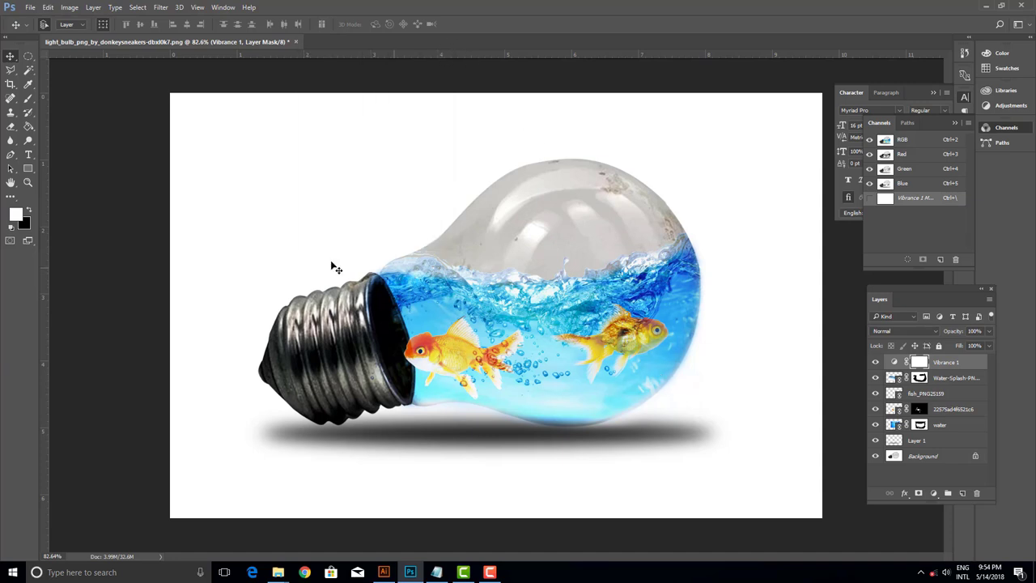
left_click(151, 212)
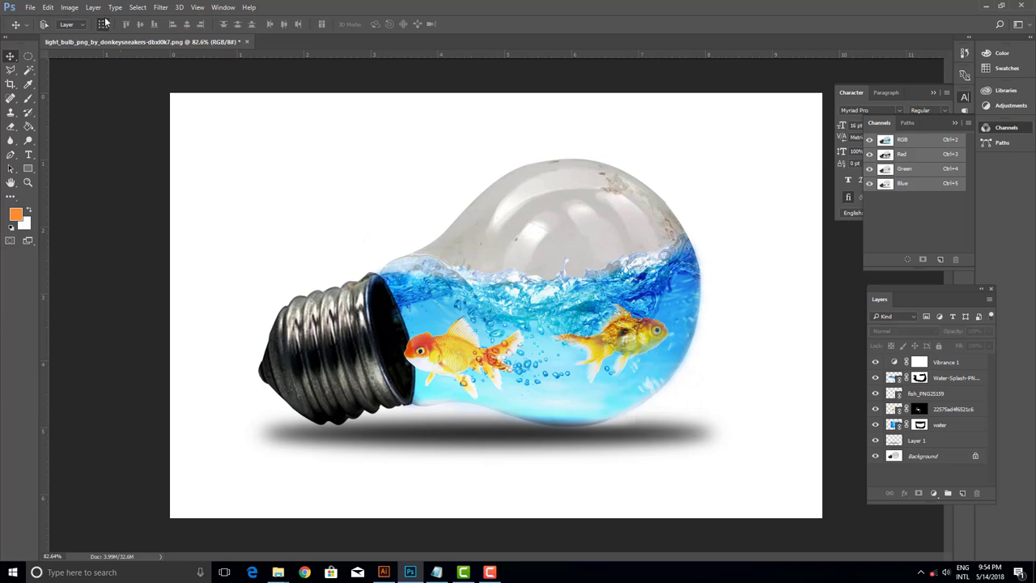
key("ctrl+shift+alt+e")
- Flip Layer 2 vertically and move it down beneath the bulb
key("ctrl+t")
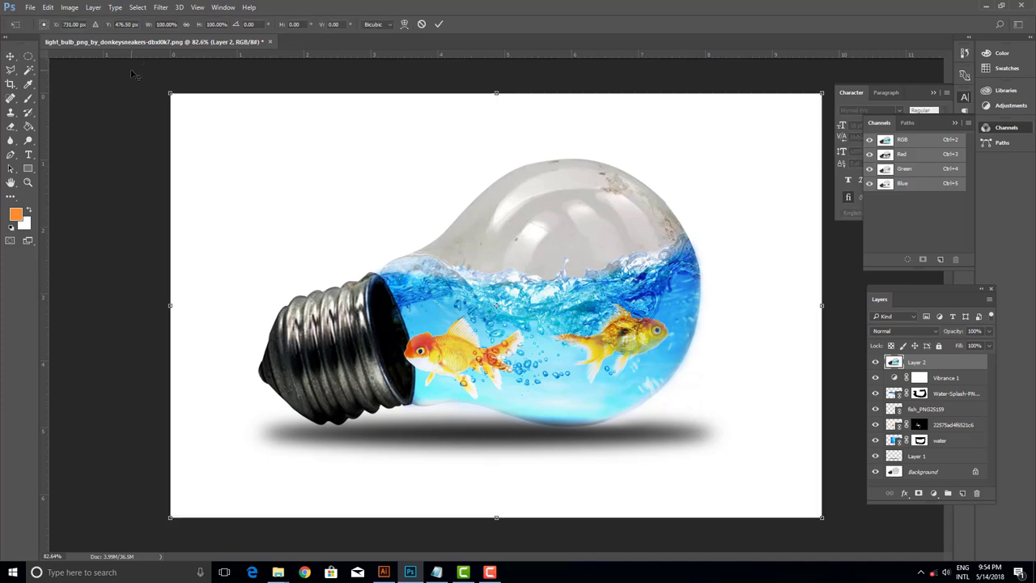
right_click(335, 155)
left_click(364, 328)
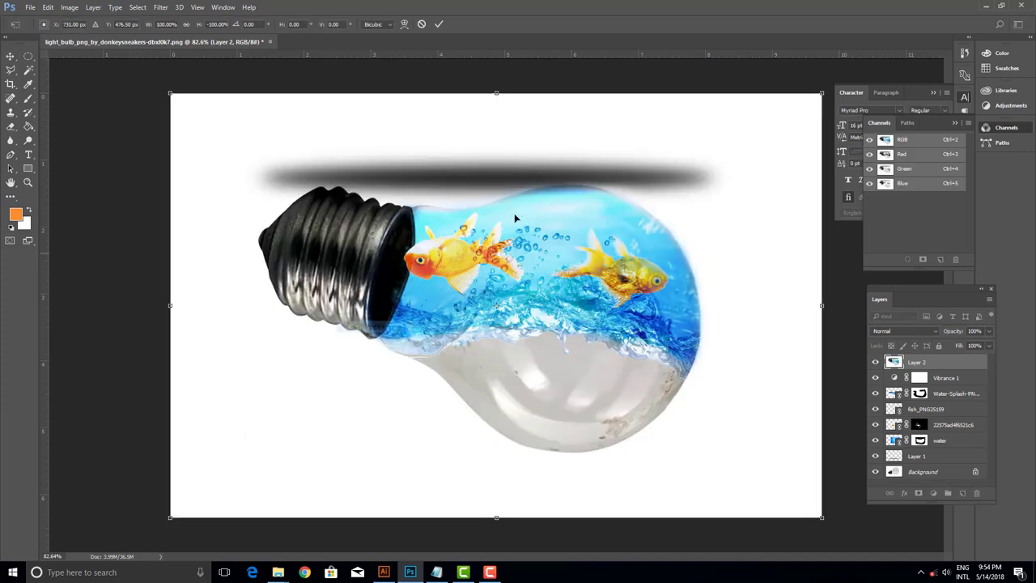
left_click_drag(513, 220, 505, 387)
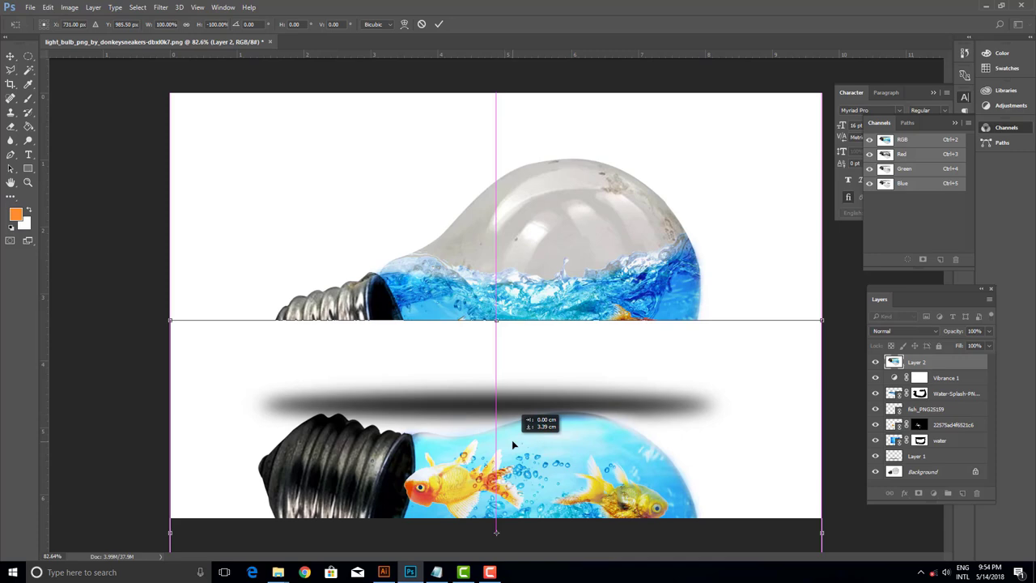
left_click_drag(512, 440, 512, 440)
key("Return")
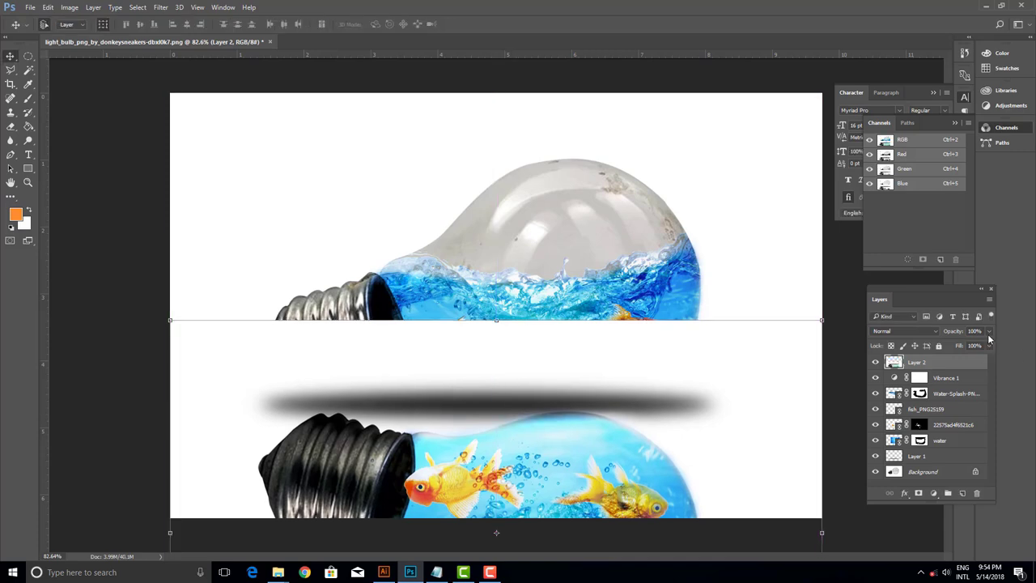
- Try Layer 2 at 62% opacity, then restore it to 100%
left_click(988, 333)
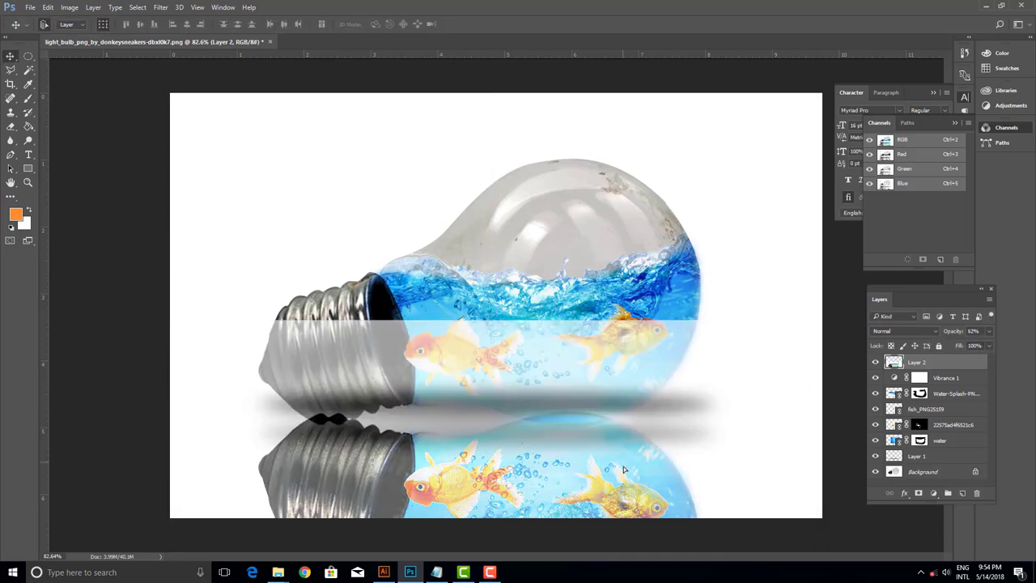
left_click_drag(627, 464, 627, 482)
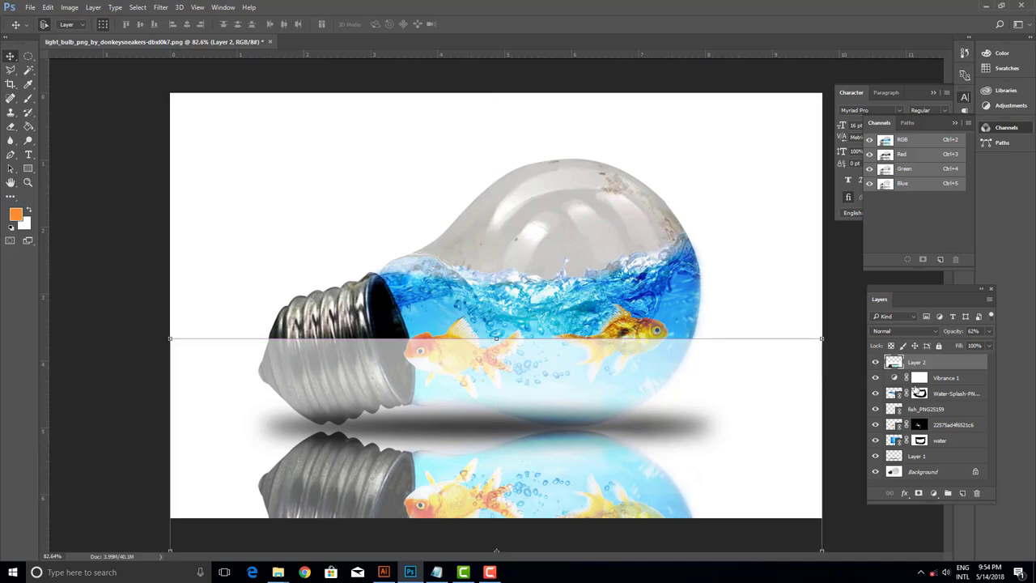
scroll(602, 307, "down", 1)
scroll(572, 328, "down", 1)
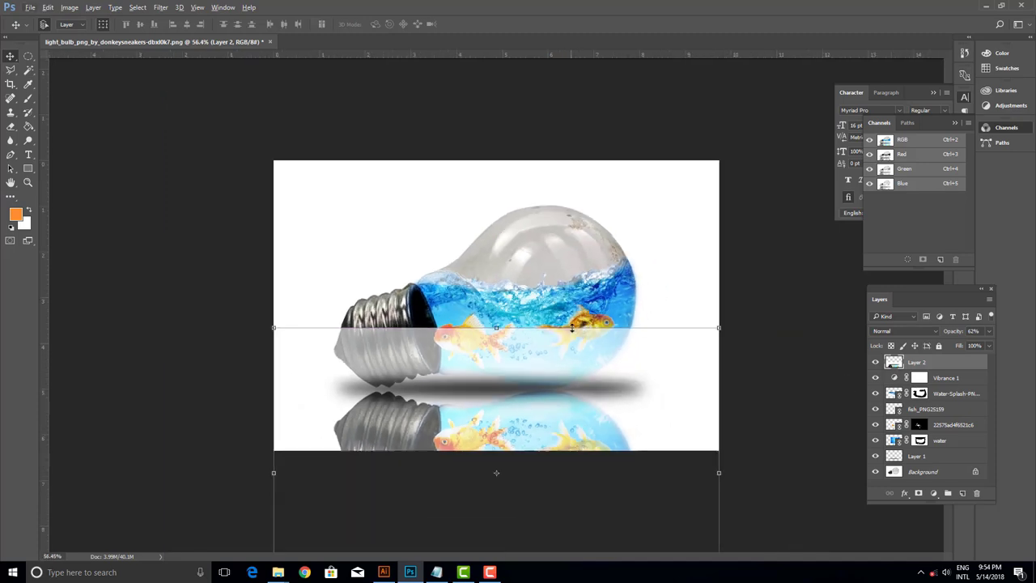
left_click(988, 331)
left_click_drag(969, 346, 995, 348)
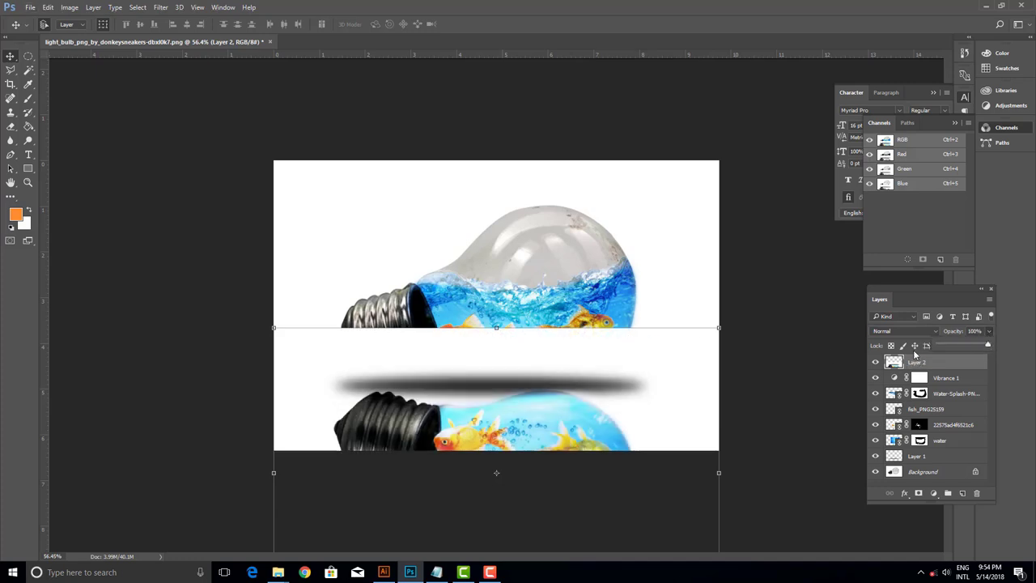
- Add a mask to Layer 2 and paint it black with a 400 brush over the reflected bulb
left_click(919, 494)
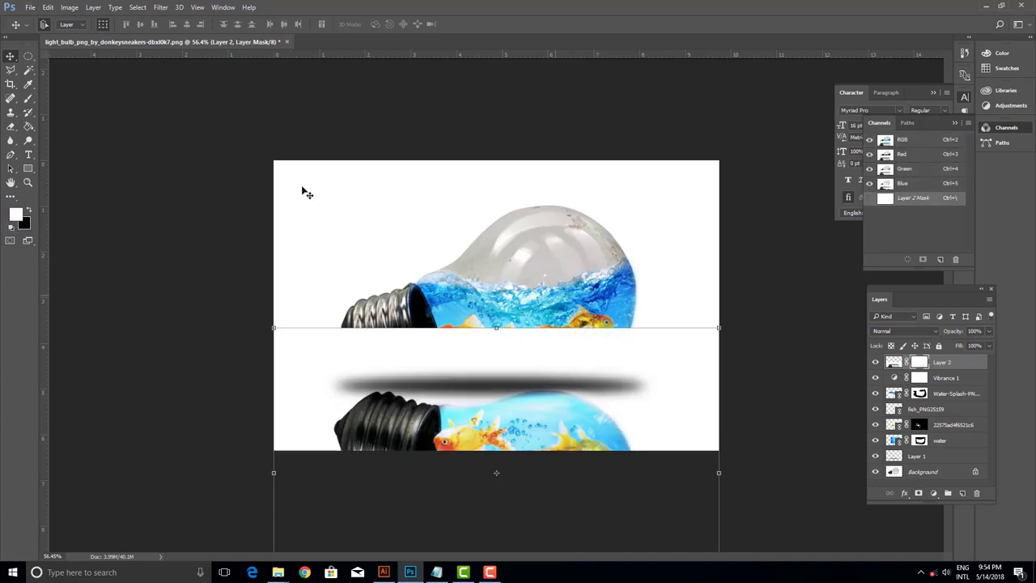
left_click(28, 98)
key("bracketright")
key("bracketright")
key("bracketright")
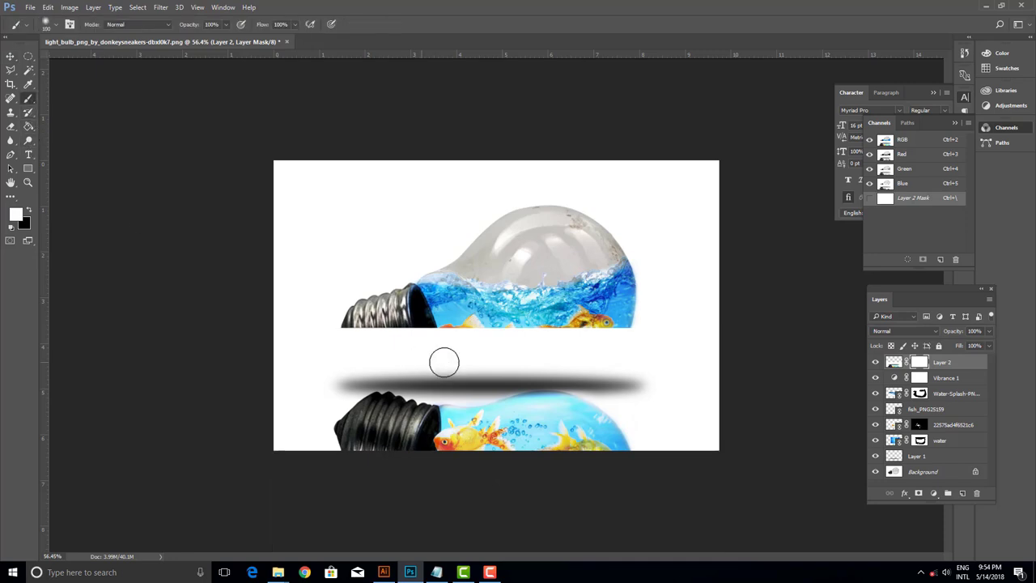
key("bracketright")
key("bracketright")
key("bracketright")
key("bracketright")
key("bracketright")
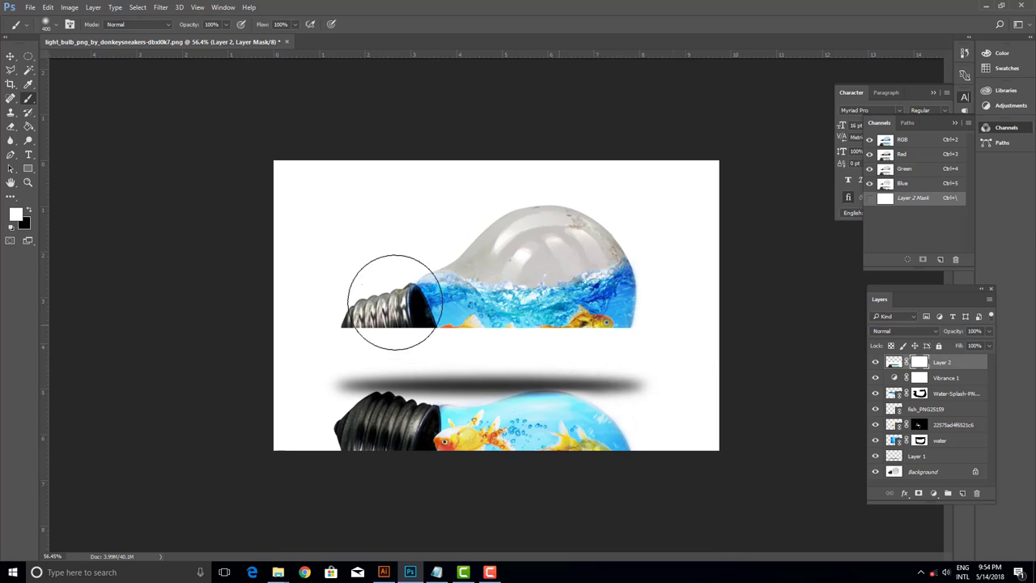
key("x")
mouse_move(696, 335)
left_mouse_down()
mouse_move(405, 300)
mouse_move(416, 323)
mouse_move(324, 312)
mouse_move(585, 343)
mouse_move(731, 335)
left_mouse_up()
mouse_move(491, 317)
left_mouse_down()
mouse_move(313, 282)
mouse_move(674, 319)
mouse_move(578, 290)
left_mouse_up()
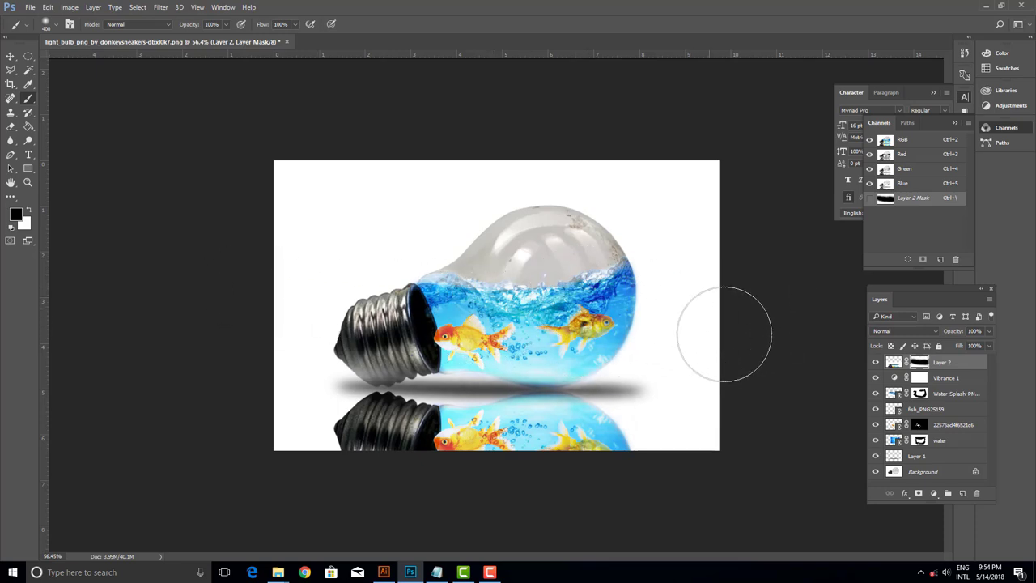
- Crop the canvas taller by extending its bottom edge to fit the reflection
left_click(10, 84)
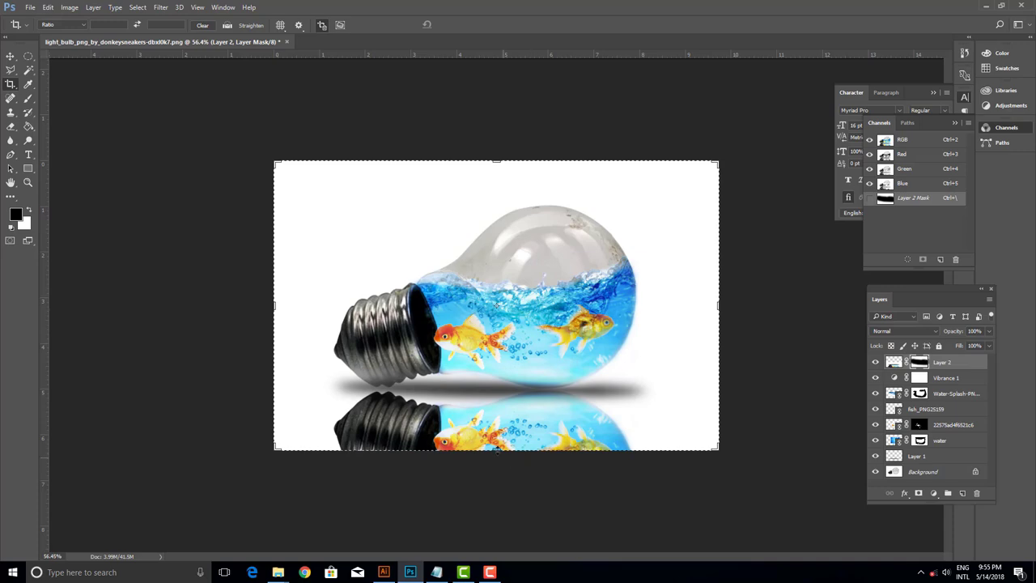
left_click_drag(497, 449, 496, 486)
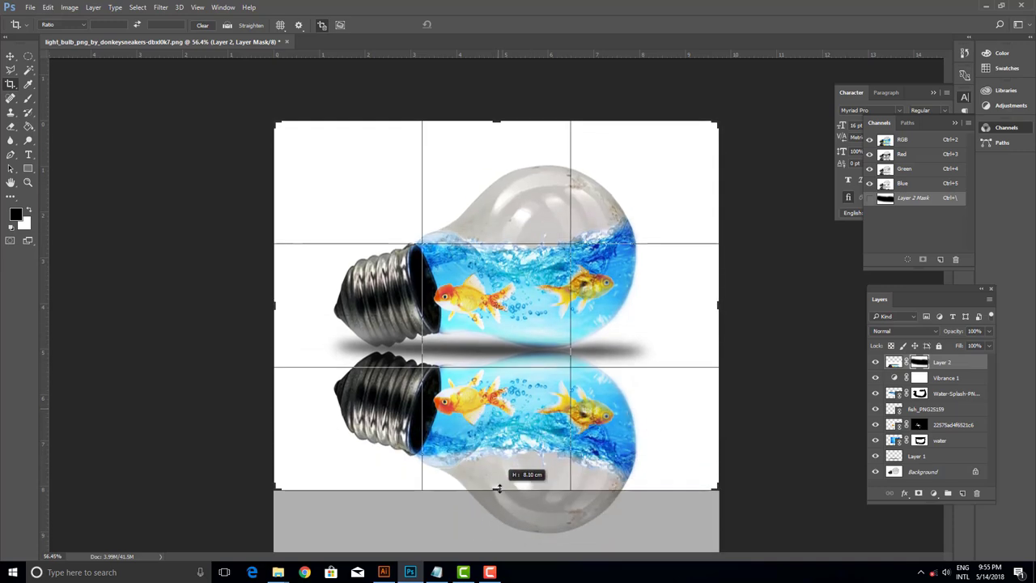
left_click(463, 25)
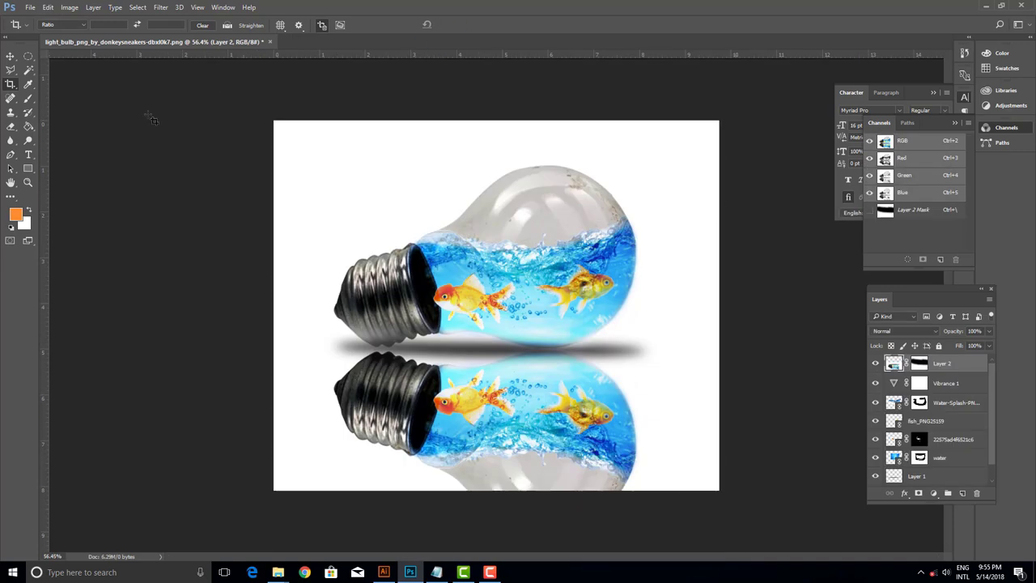
- Lower the reflection layer's opacity to about 32%
left_click(10, 56)
left_click(13, 59)
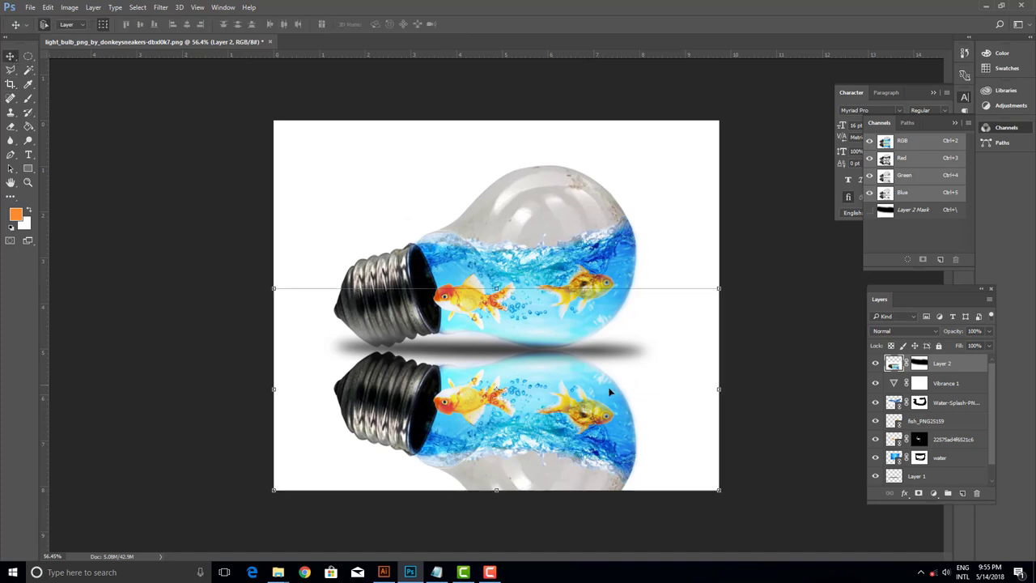
type("97")
scroll(971, 331, "down", 8)
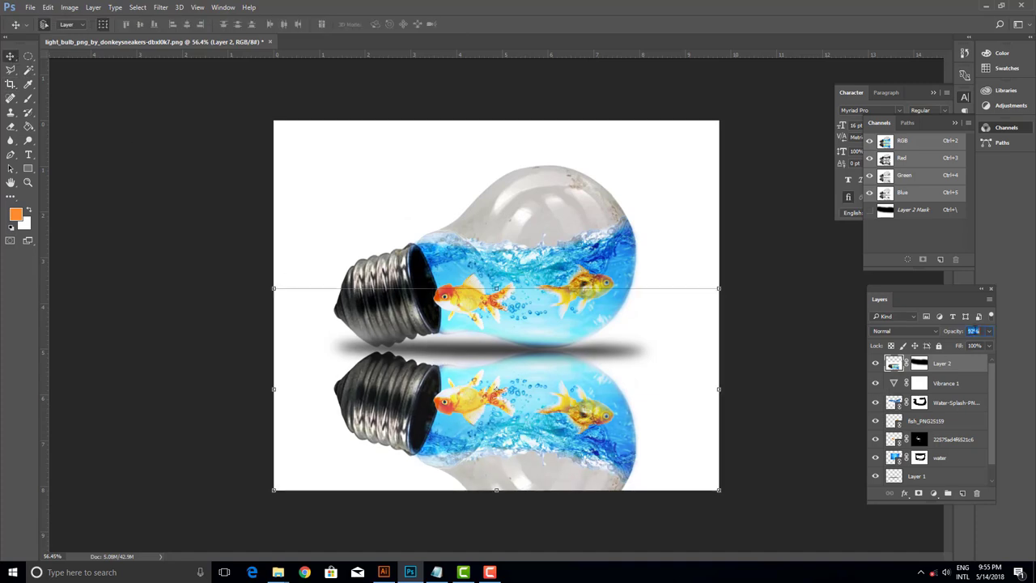
scroll(971, 331, "down", 8)
scroll(971, 331, "down", 8)
scroll(971, 331, "down", 8)
scroll(971, 331, "down", 2)
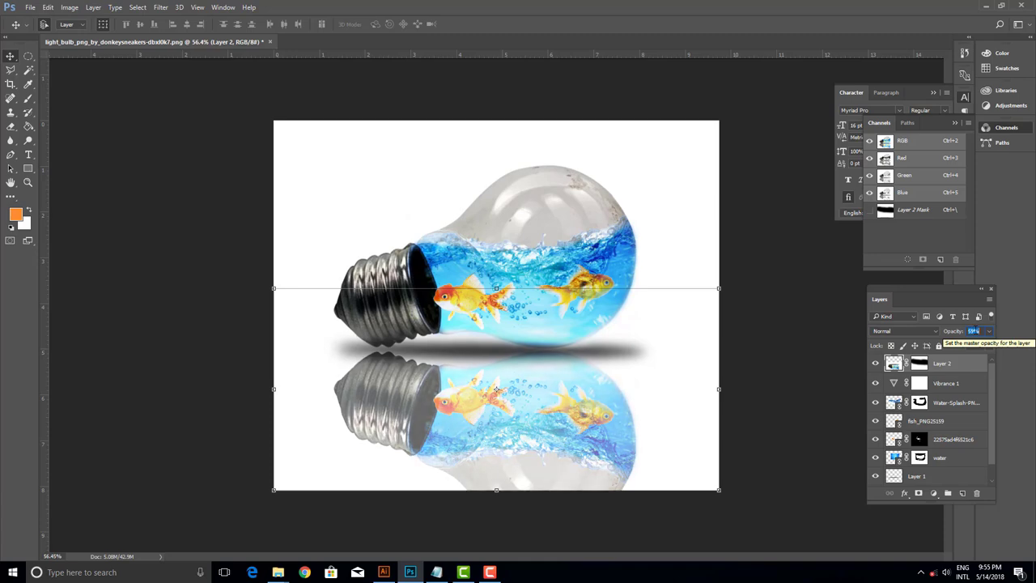
scroll(971, 331, "down", 1)
scroll(971, 331, "down", 1)
scroll(972, 331, "down", 1)
scroll(971, 331, "down", 6)
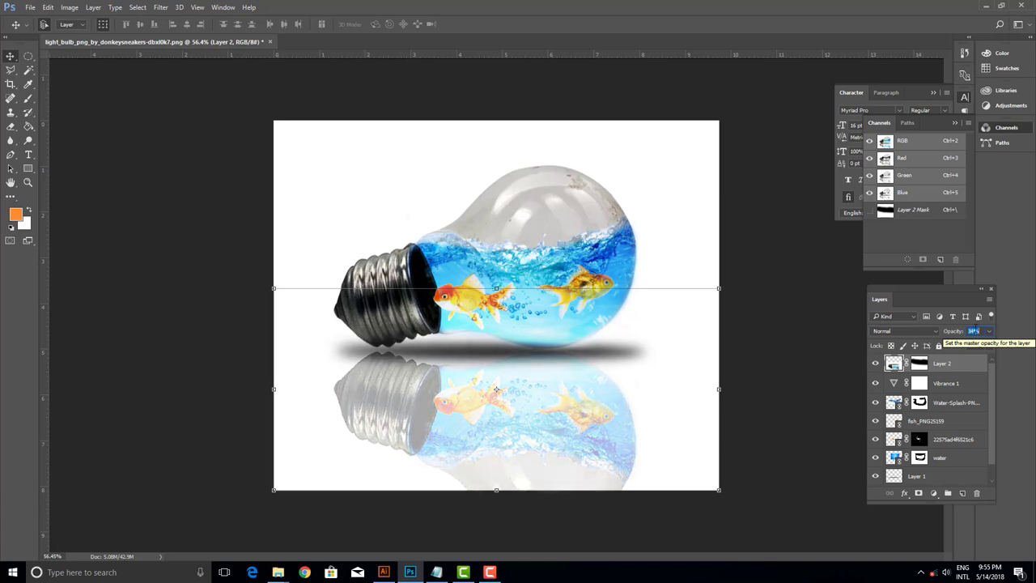
- Put Layer 2 into a new Group 1 and give the group a layer mask
right_click(959, 365)
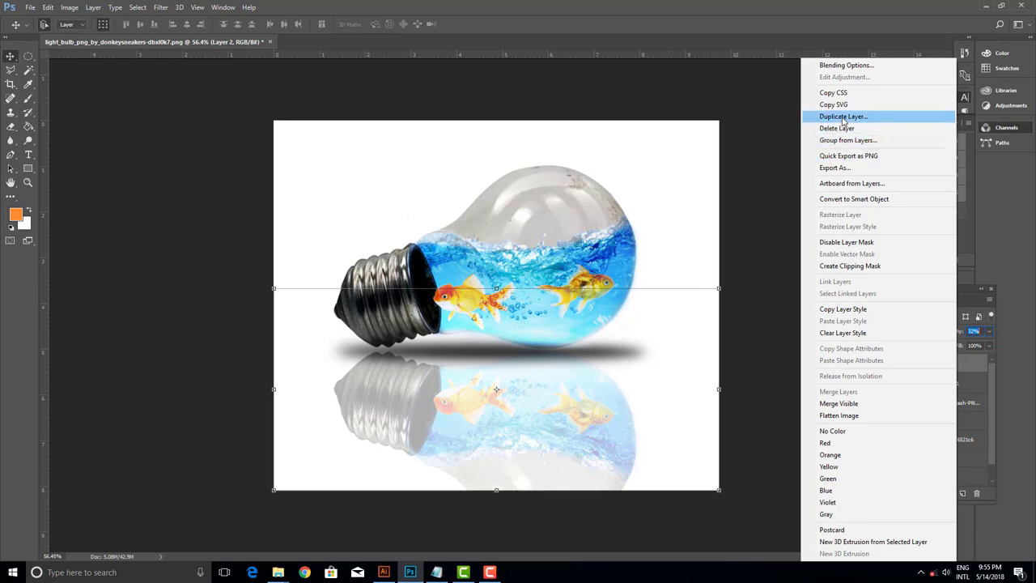
left_click(845, 142)
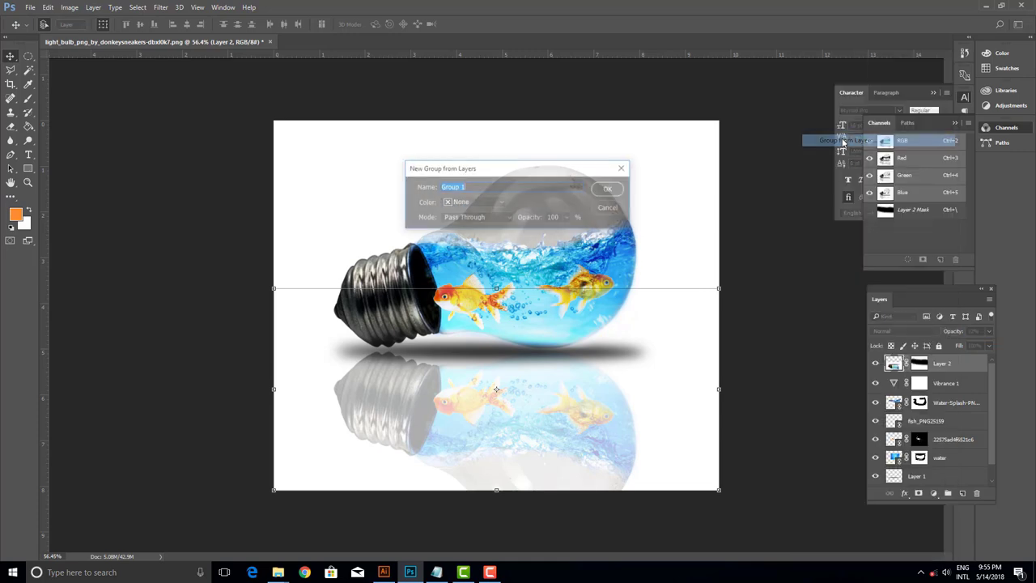
left_click(615, 192)
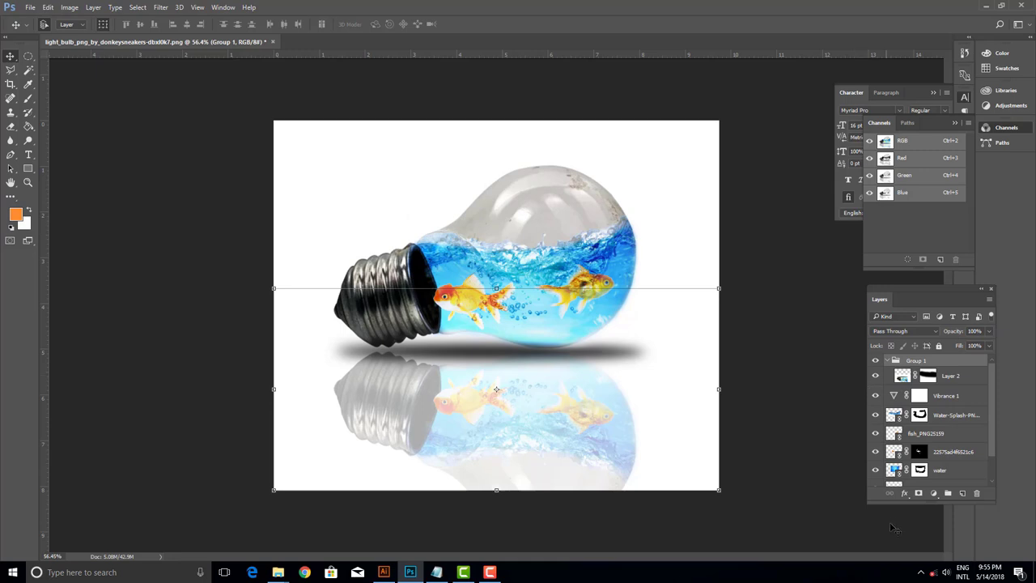
left_click(921, 494)
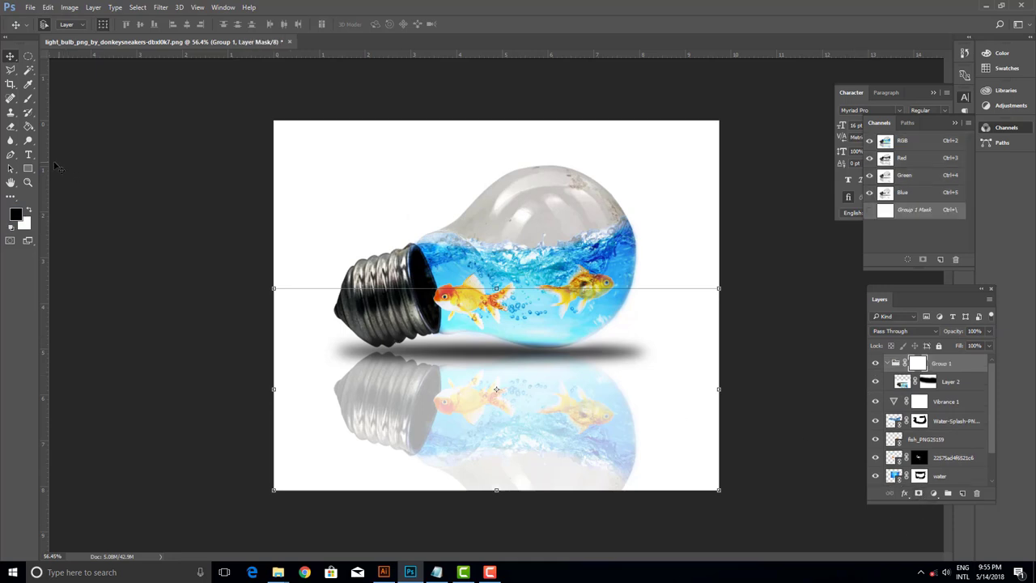
- Draw an upward gradient on Group 1's mask so the reflection fades toward the bottom
key("g")
right_click(30, 127)
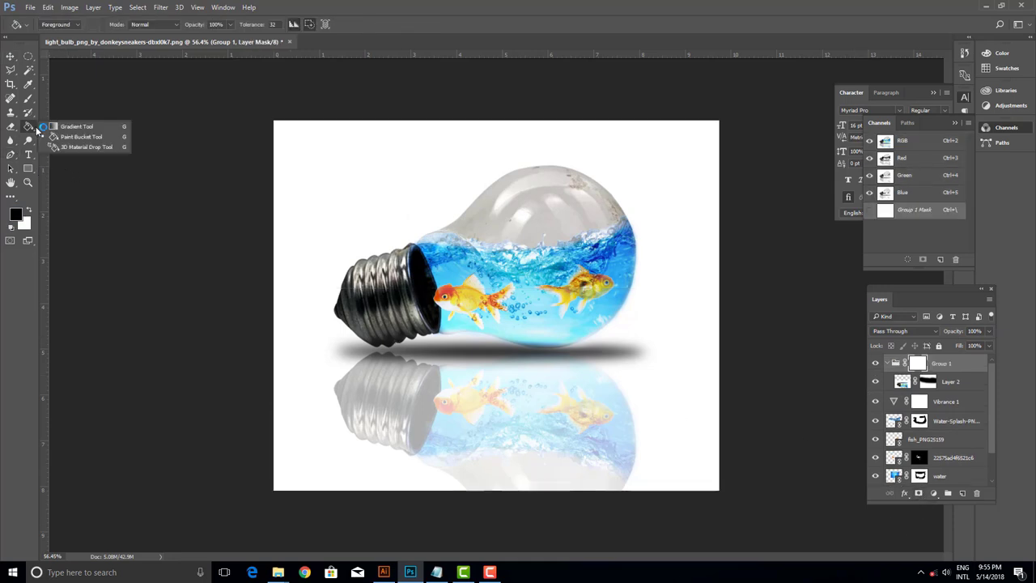
left_click(75, 126)
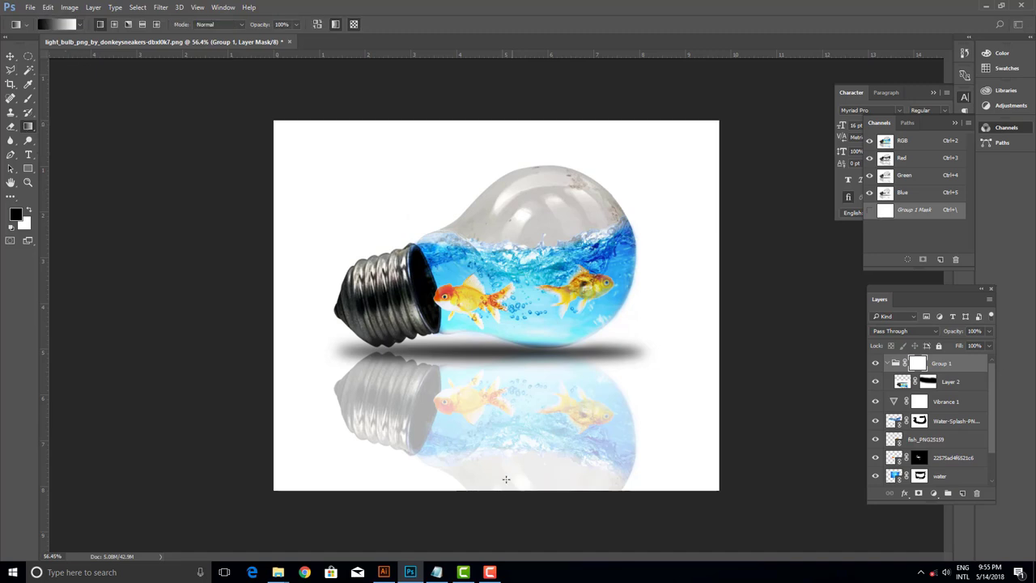
left_click_drag(499, 418, 498, 419)
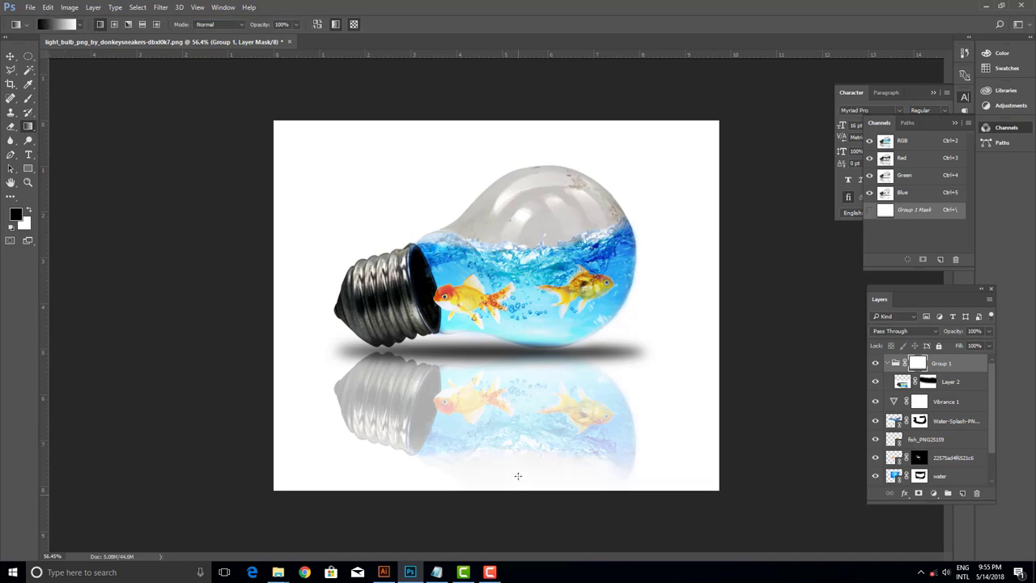
left_click_drag(518, 476, 512, 344)
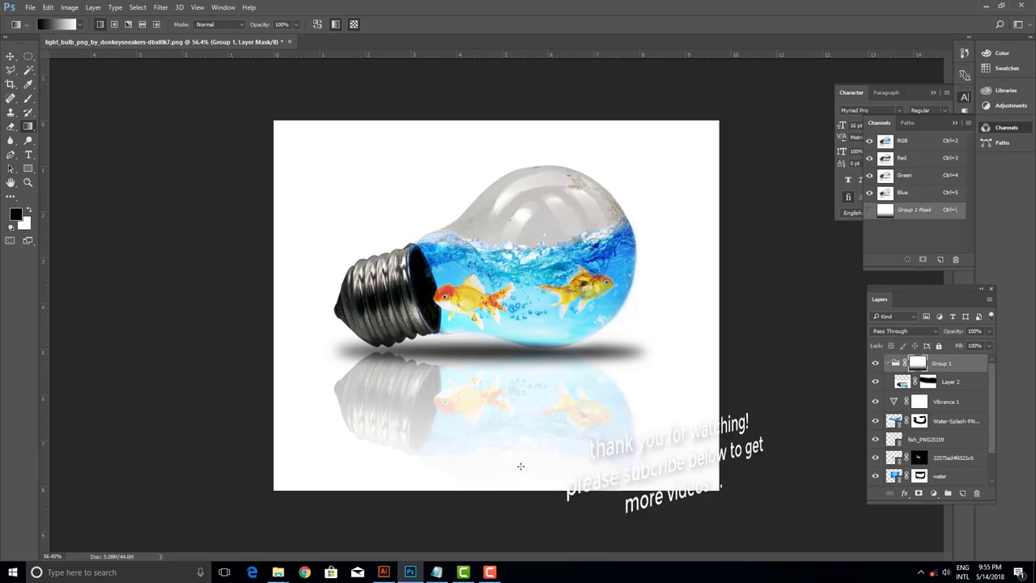
left_click_drag(522, 469, 503, 343)
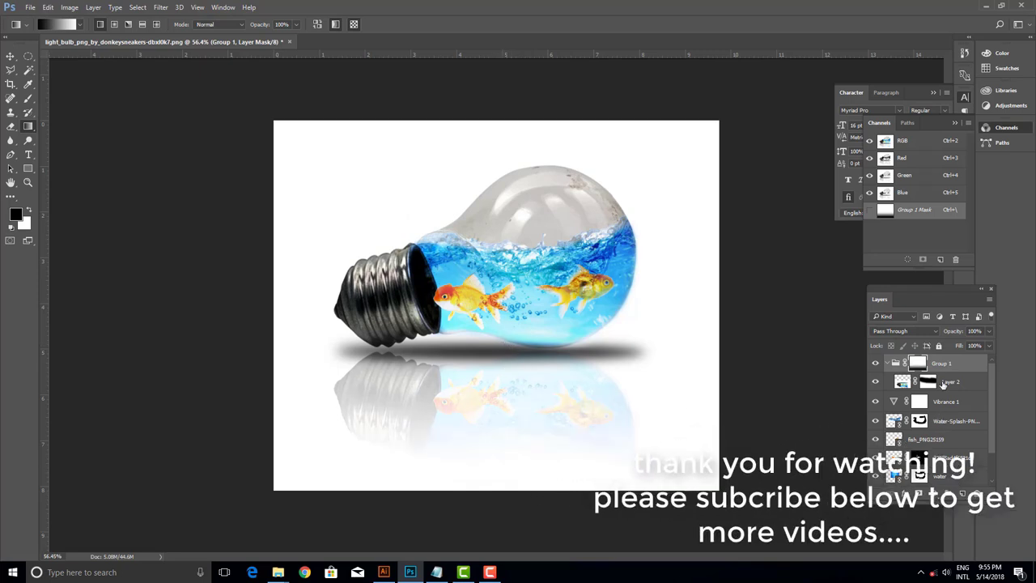
- Raise Layer 2's opacity back up near full
left_click(942, 384)
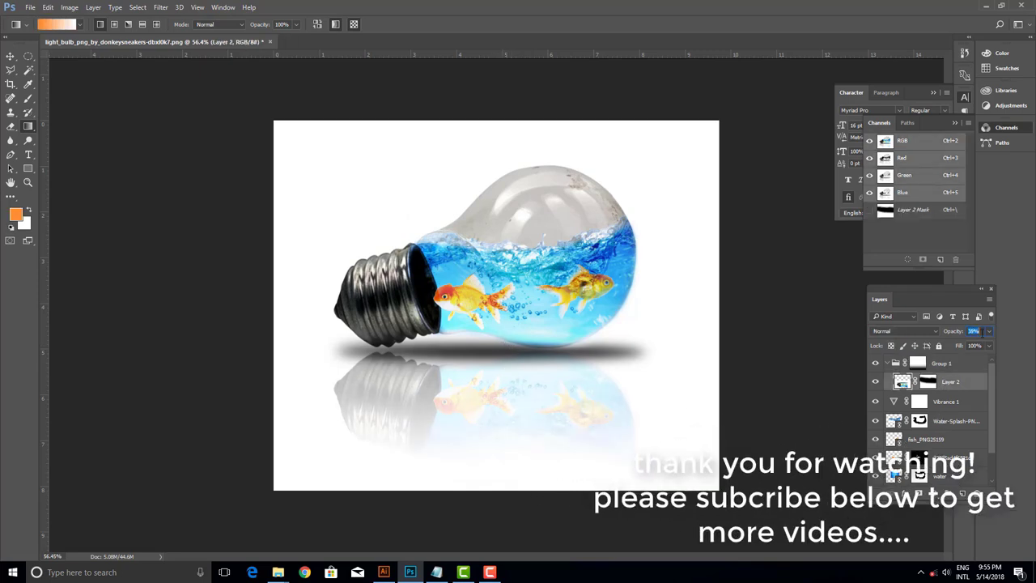
scroll(983, 331, "up", 4)
scroll(981, 331, "up", 10)
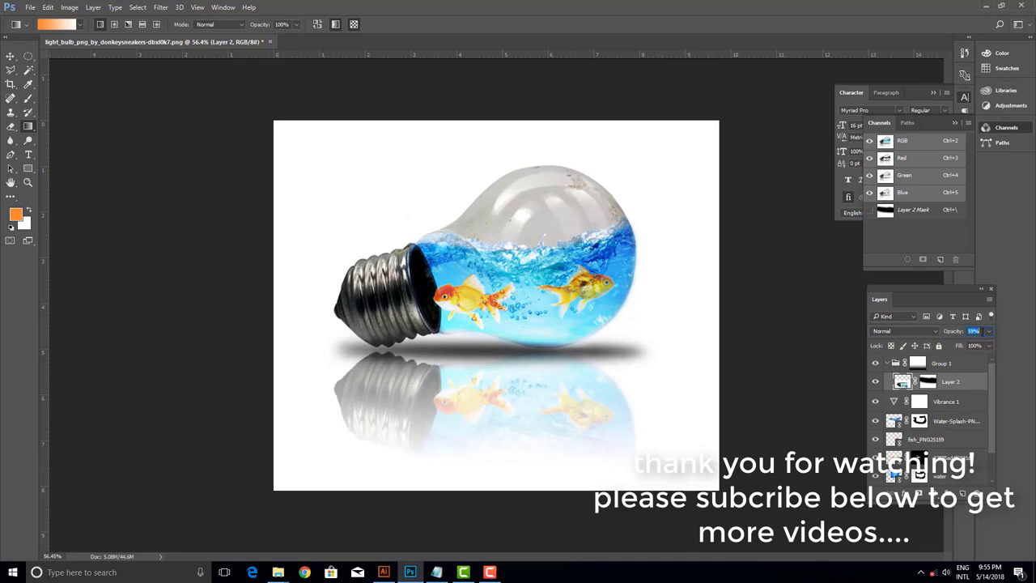
scroll(983, 331, "up", 6)
scroll(983, 331, "up", 6)
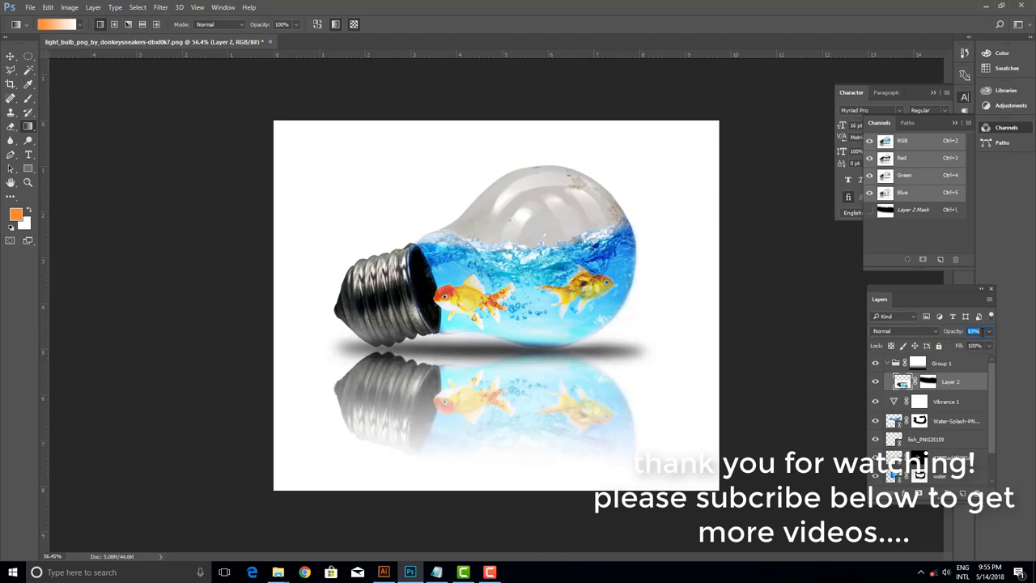
scroll(983, 331, "up", 6)
scroll(984, 331, "up", 6)
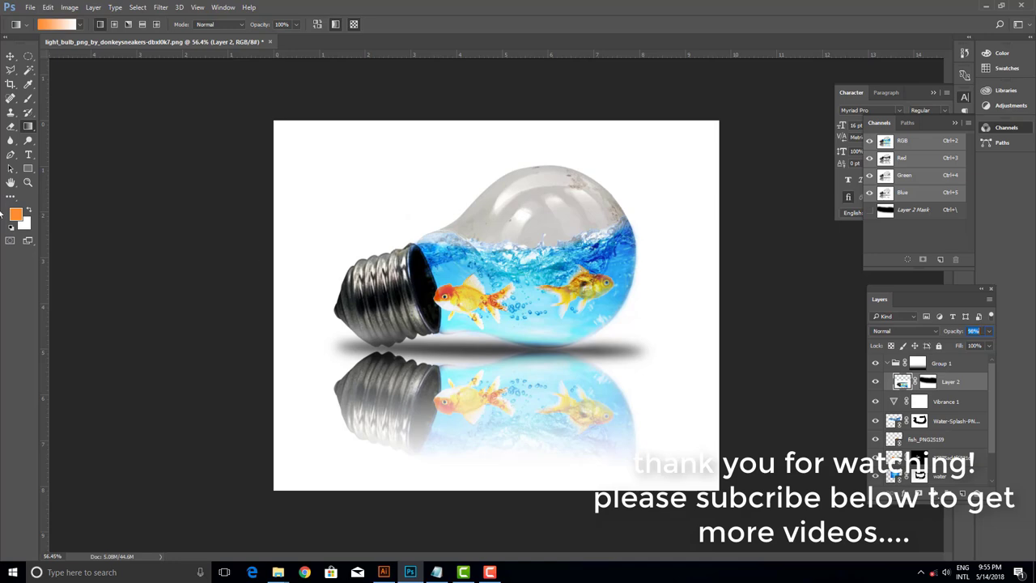
left_click(11, 55)
left_click(146, 152)
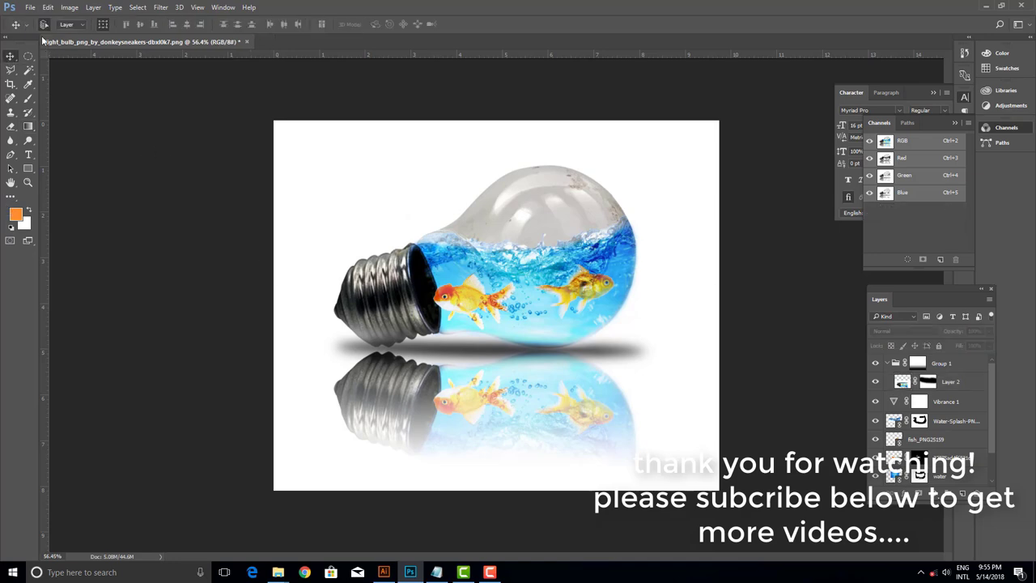
- Save the light bulb composition as a layered Photoshop (*.PSD) file named fish
left_click(30, 8)
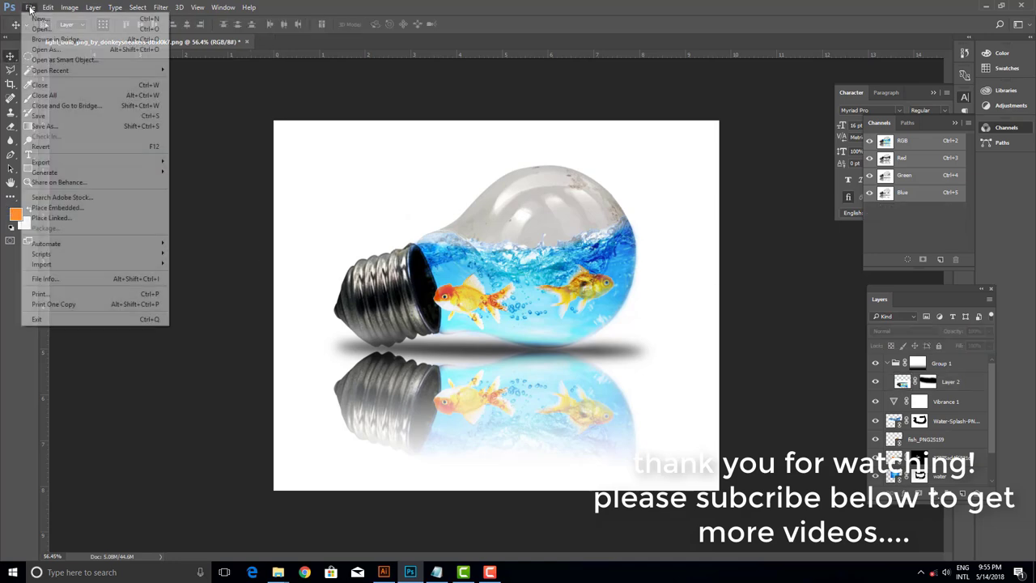
left_click(47, 127)
left_click(233, 447)
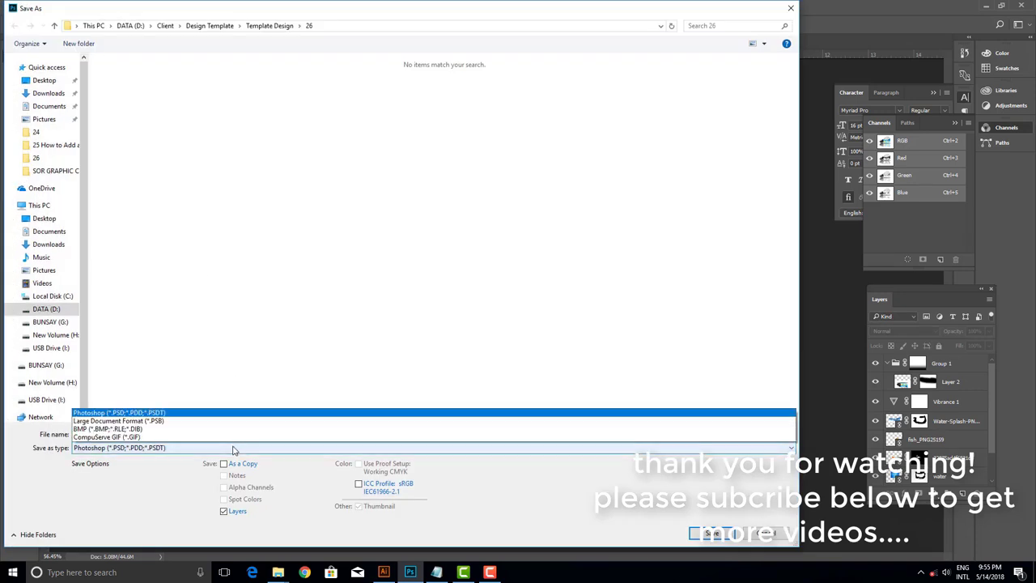
left_click(233, 448)
double_click(215, 434)
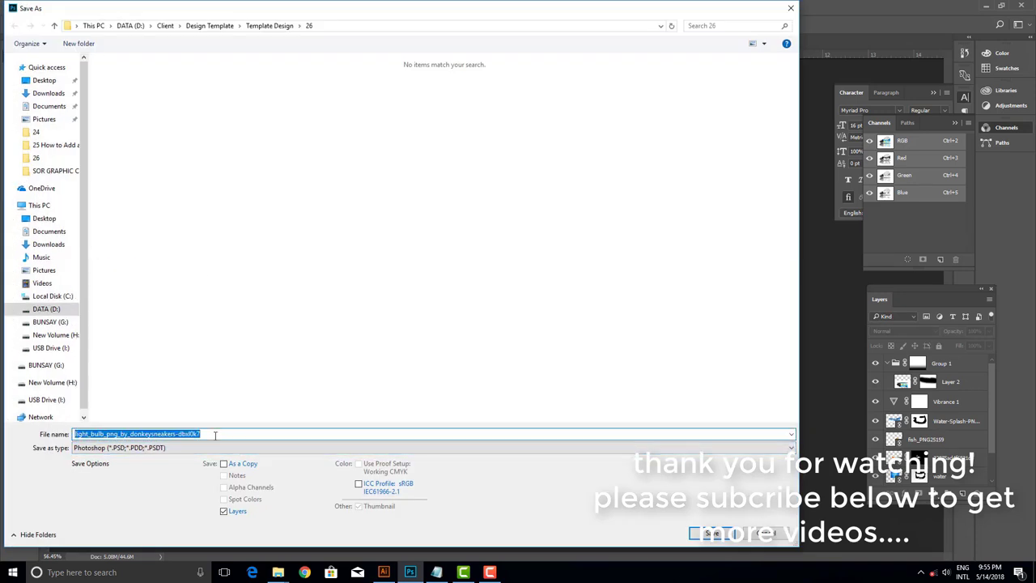
type("f")
type("h")
key("Return")
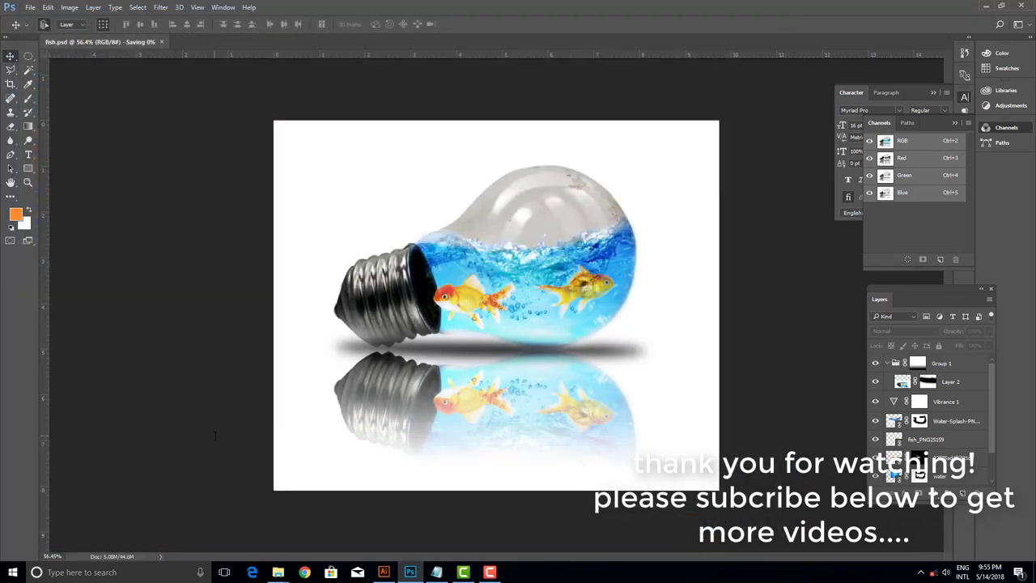